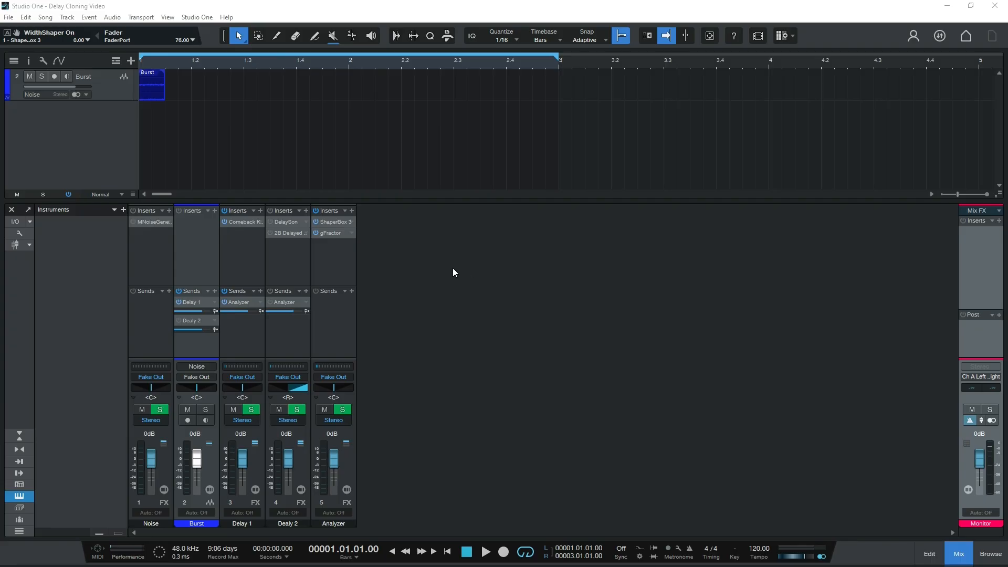
- Open ShaperBox 3 on the Analyzer channel, add the Oscilloscope, and play the noise burst through it
left_click(335, 223)
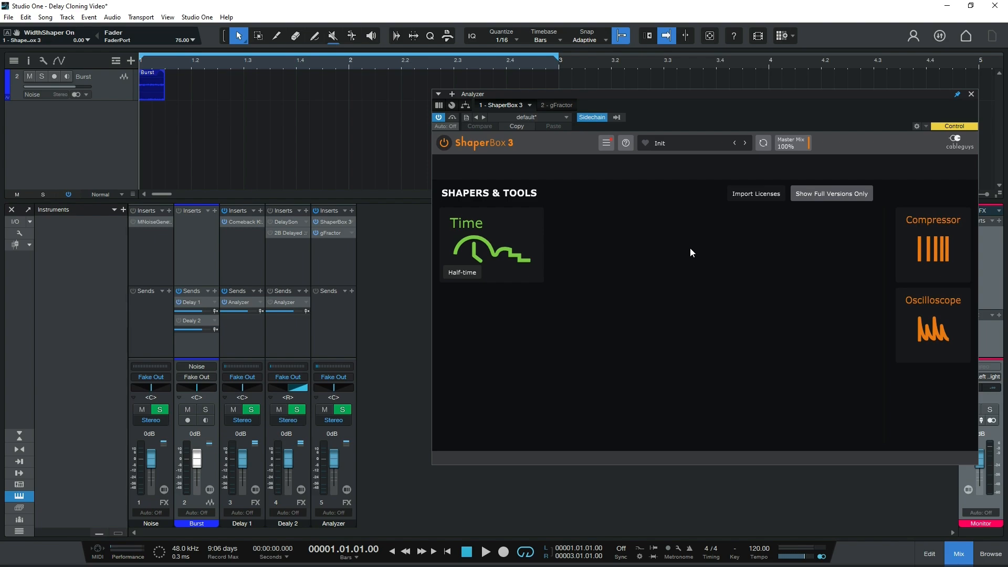
left_click_drag(650, 96, 607, 35)
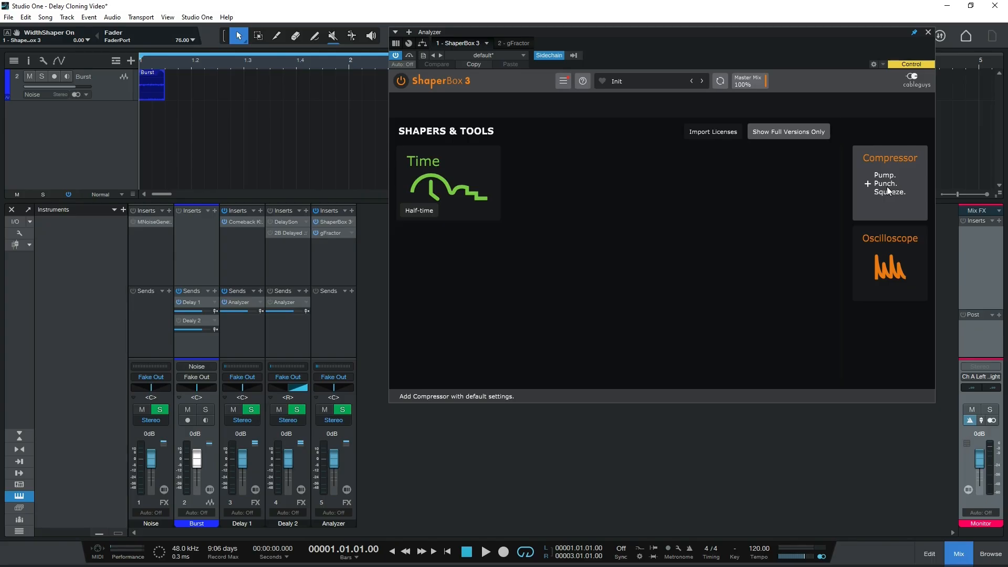
left_click(884, 255)
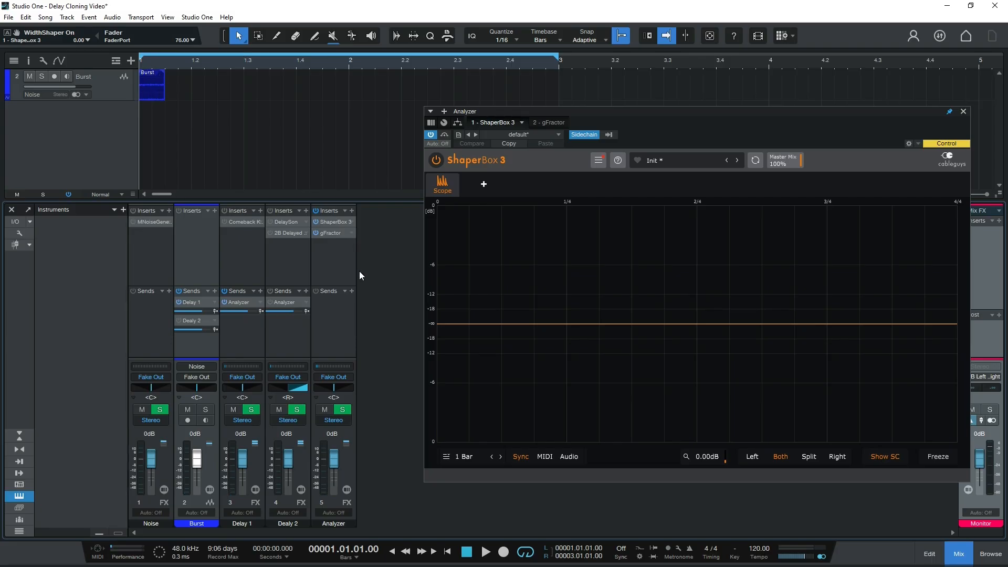
key("space")
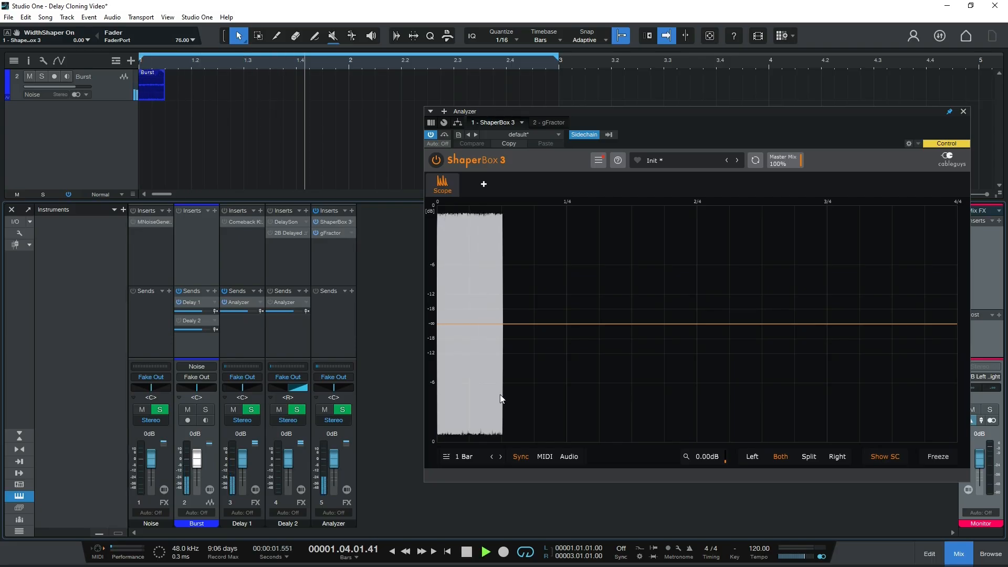
key("space")
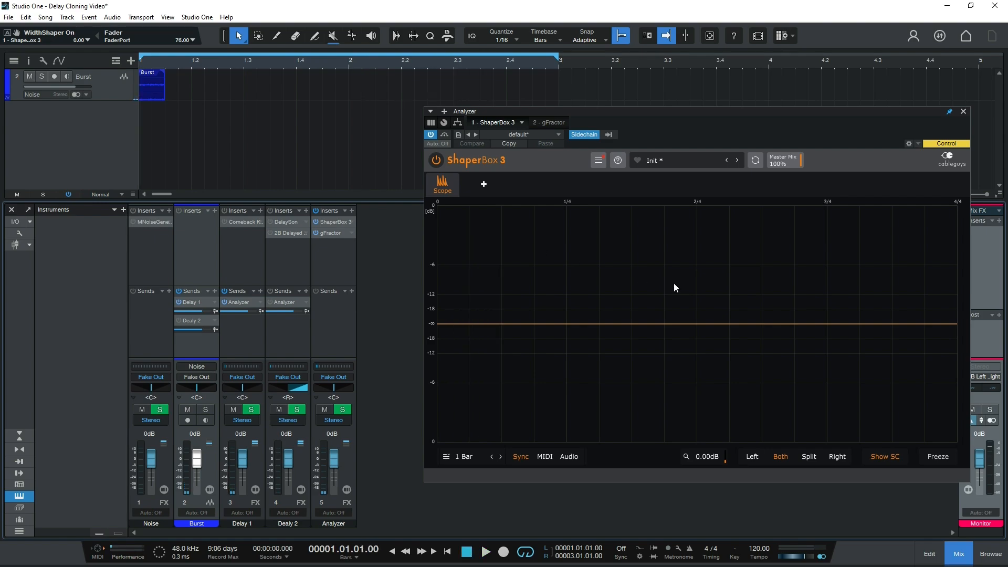
- Set the oscilloscope's display length to 2 Bars and play the burst to check it
left_click(465, 456)
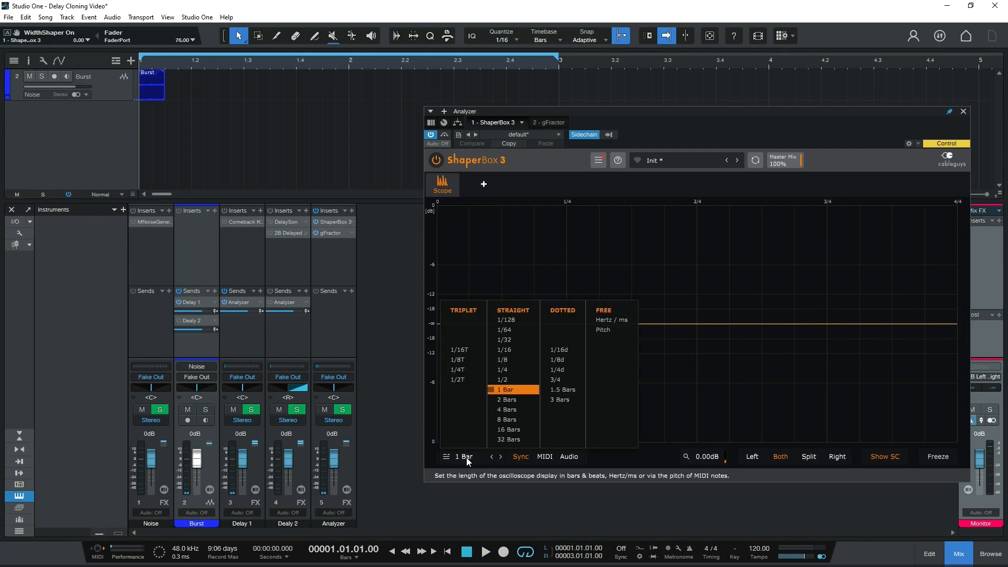
left_click(506, 400)
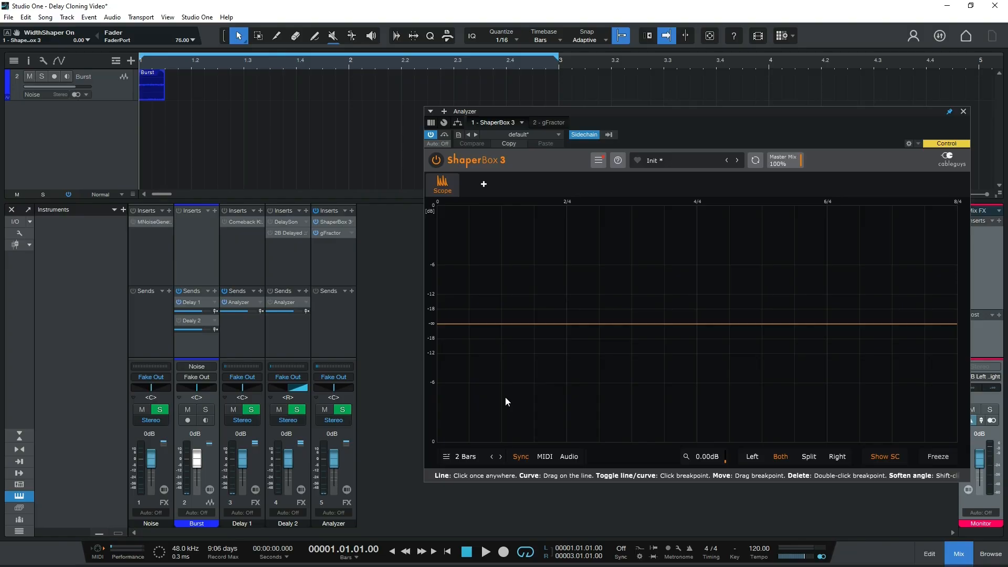
key("space")
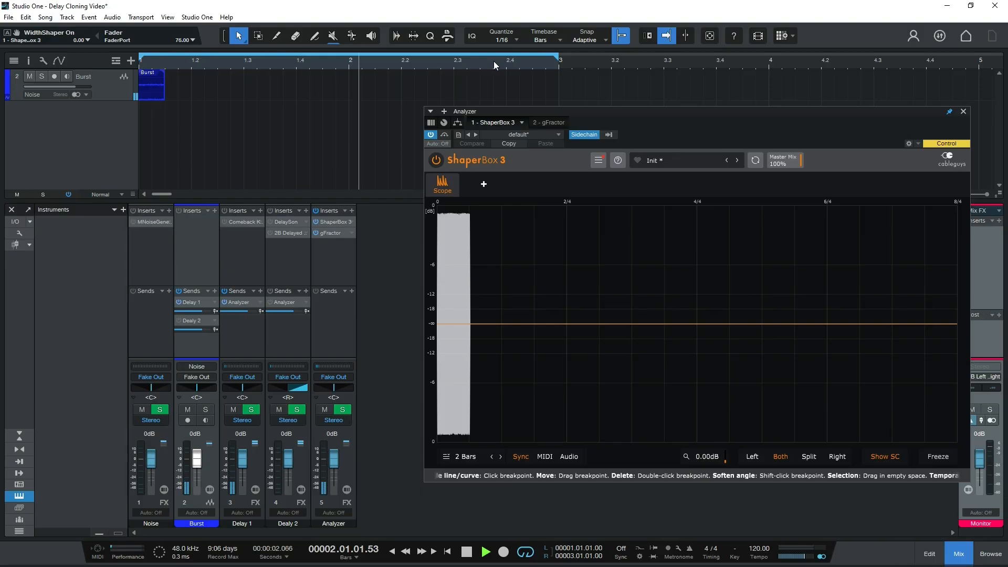
key("space")
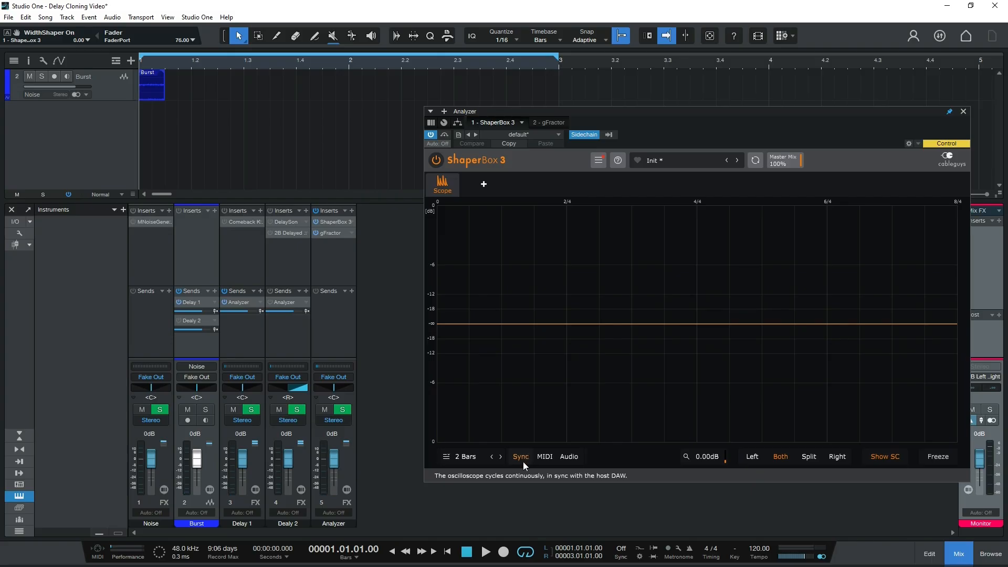
- Switch the oscilloscope to Audio triggering and set the global trigger threshold to -1.32 dB while the burst plays
left_click(564, 459)
left_click(591, 456)
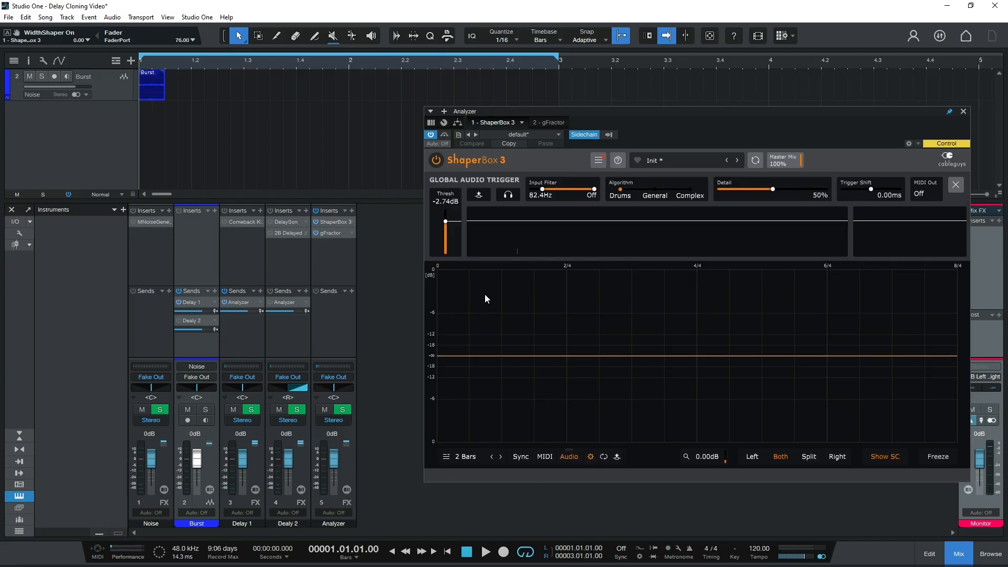
key("space")
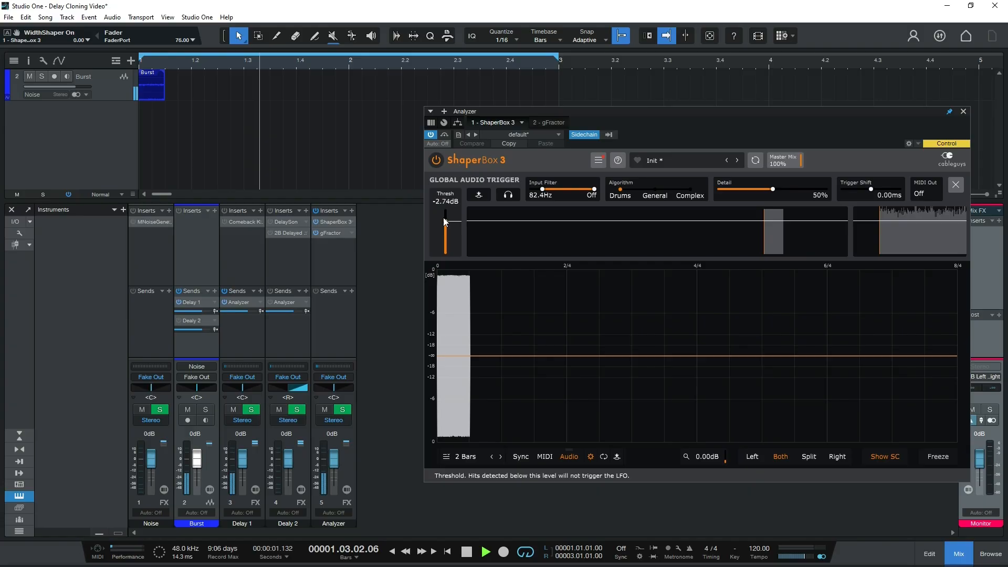
left_click_drag(445, 221, 445, 211)
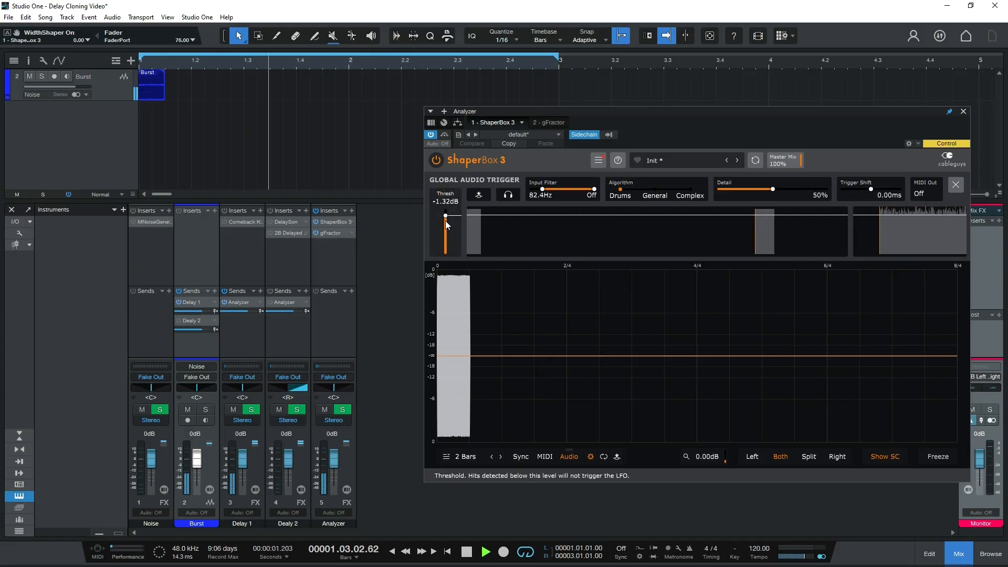
key("space")
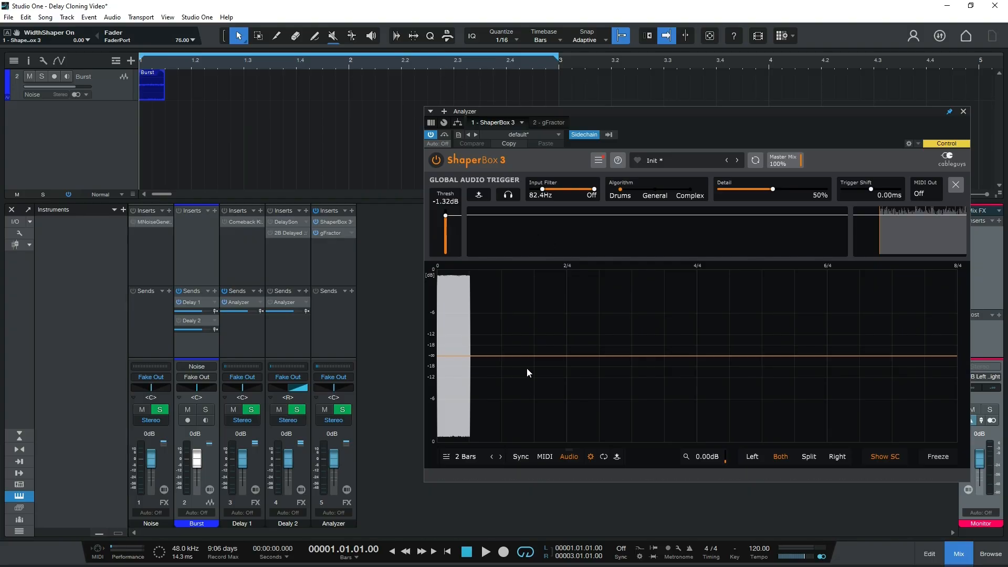
- Scale the oscilloscope vertically to -0.48 dB, show its channels as Split, and turn off the sidechain overlay
left_click_drag(713, 461, 706, 459)
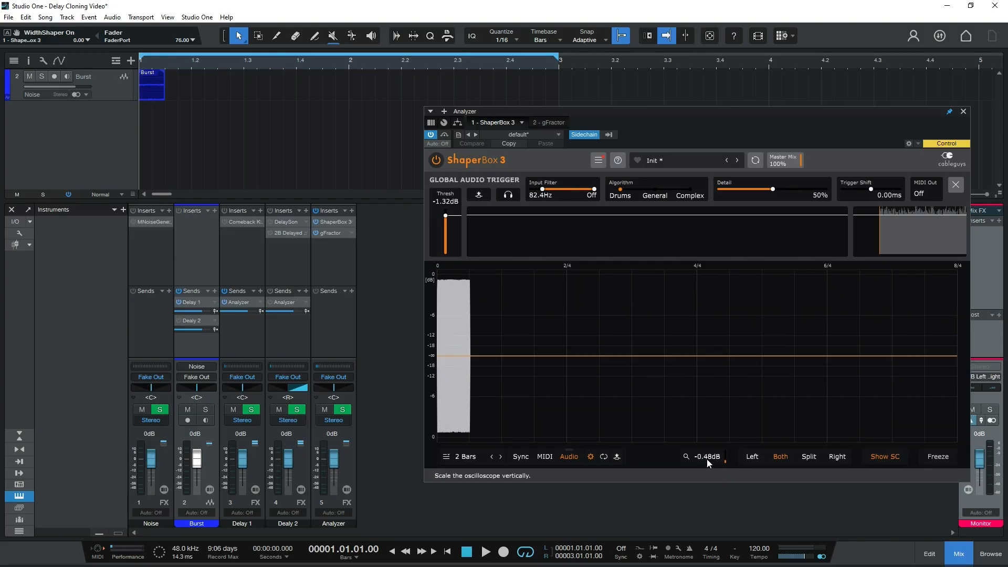
left_click(809, 458)
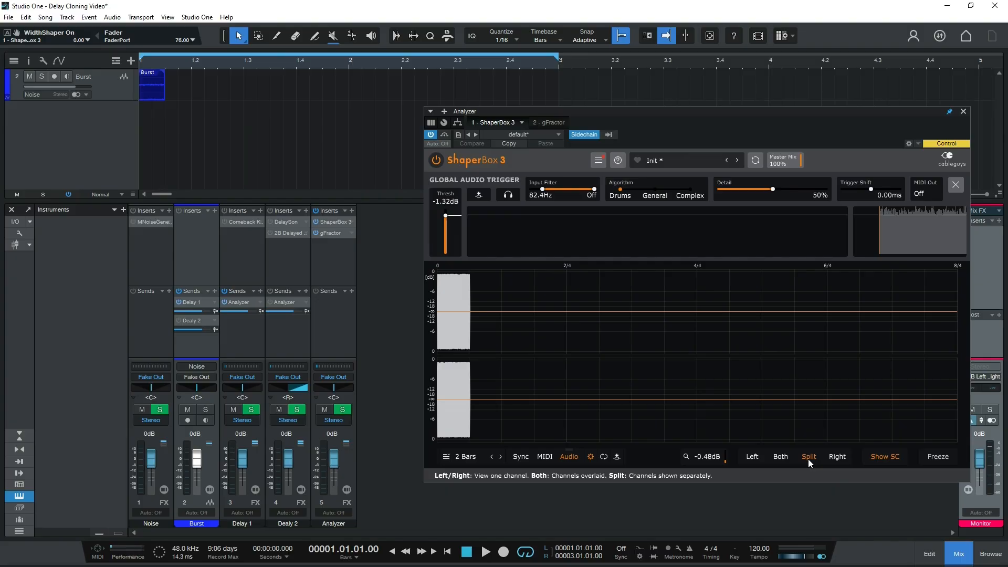
left_click(880, 456)
left_click(881, 457)
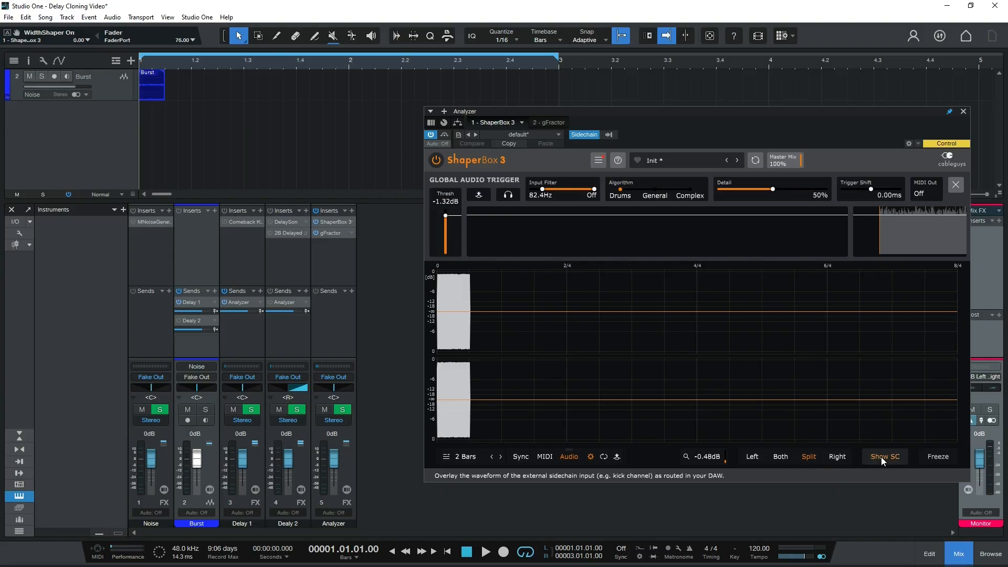
left_click(885, 458)
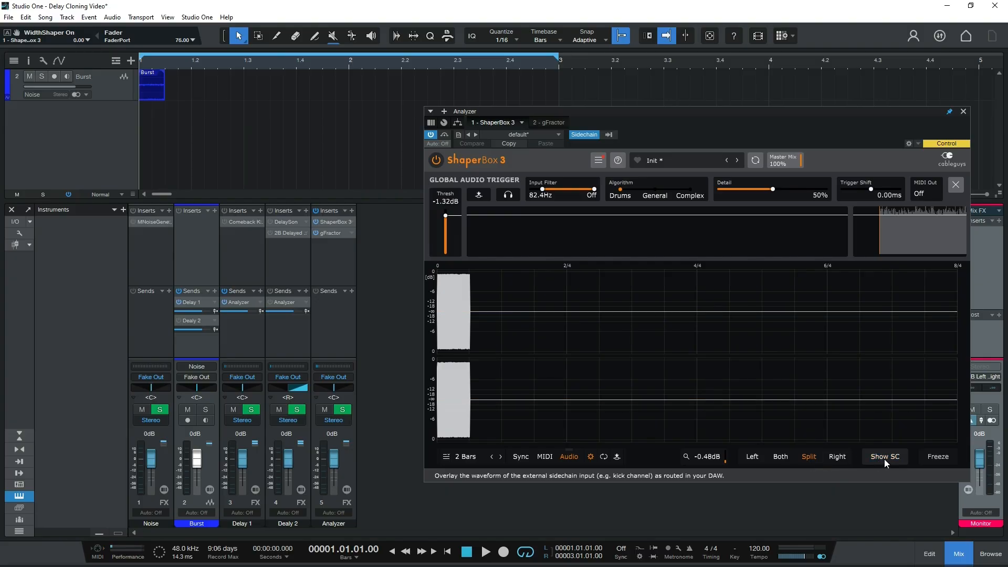
- Set MNoiseGenerator's Wet level on the Noise channel to 0.00 dB, leaving the plugin bypassed
left_click(133, 222)
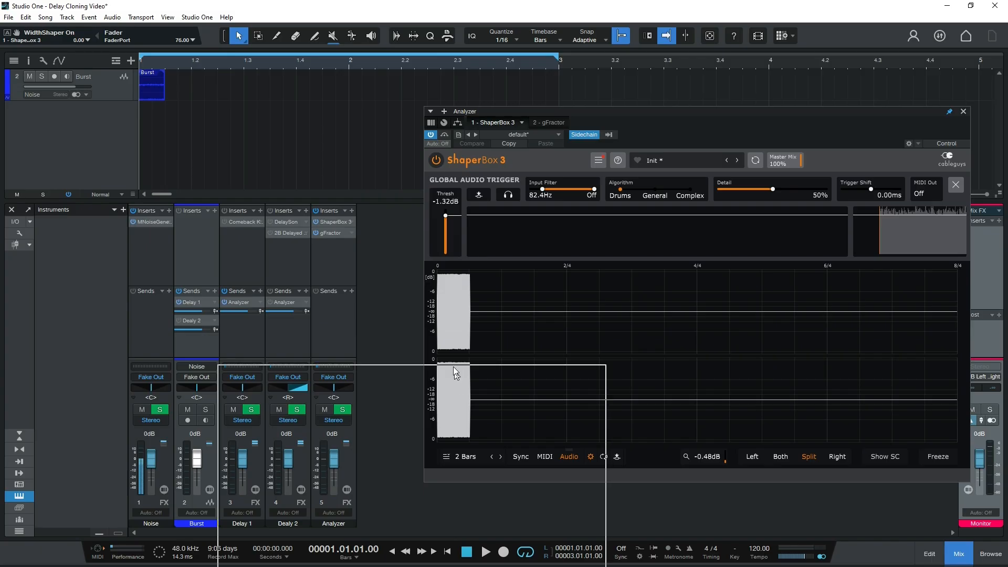
left_click_drag(448, 351, 430, 196)
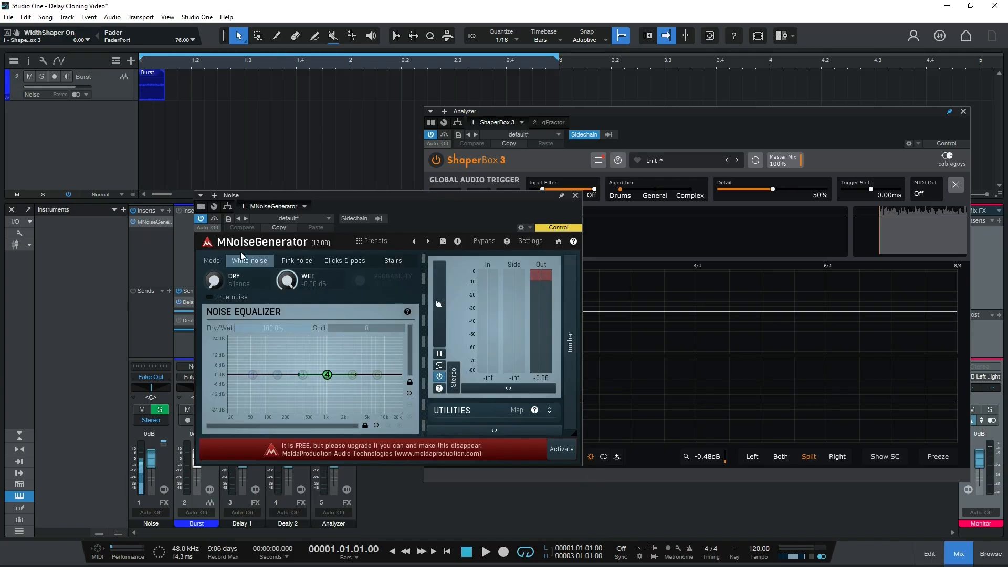
double_click(292, 275)
left_click(575, 195)
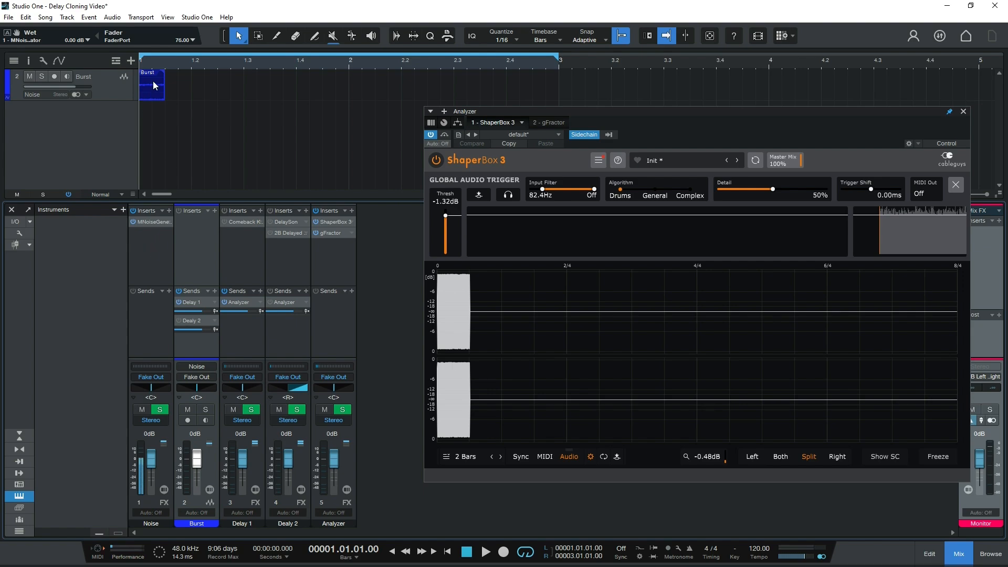
left_click(132, 222)
- Play the burst and compare the oscilloscope with Delay 1's Analyzer send muted and unmuted
left_click(224, 303)
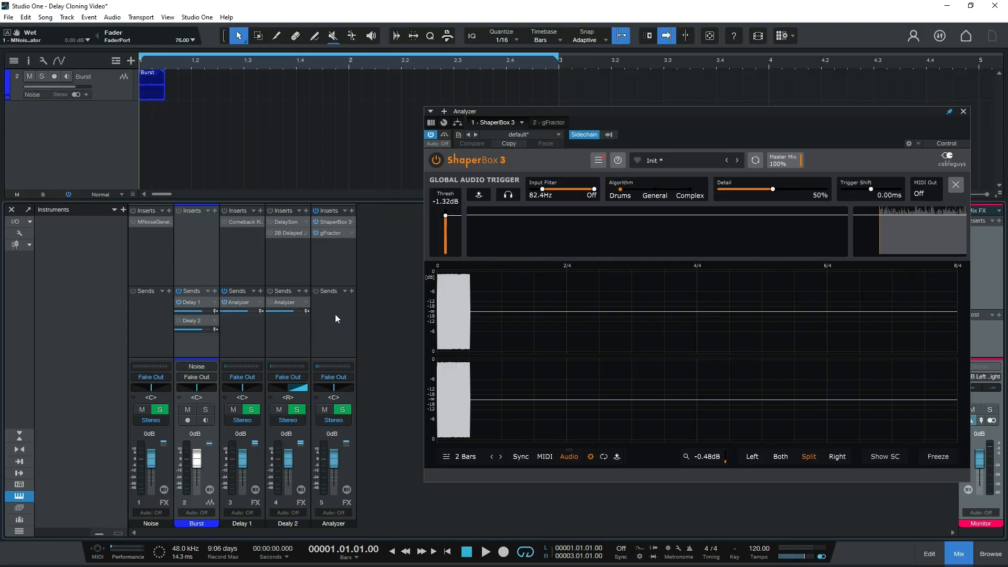
left_click(225, 302)
key("space")
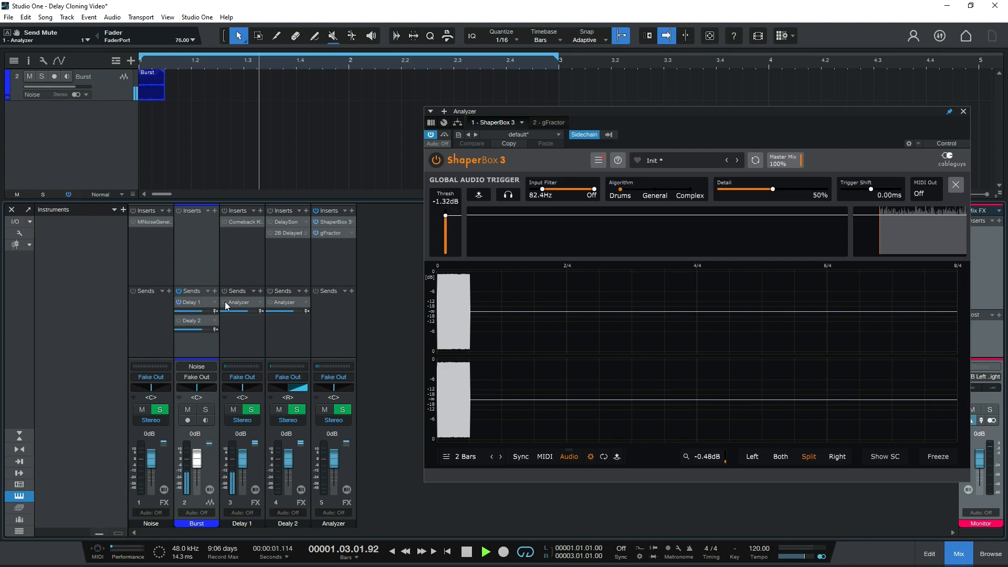
left_click(225, 302)
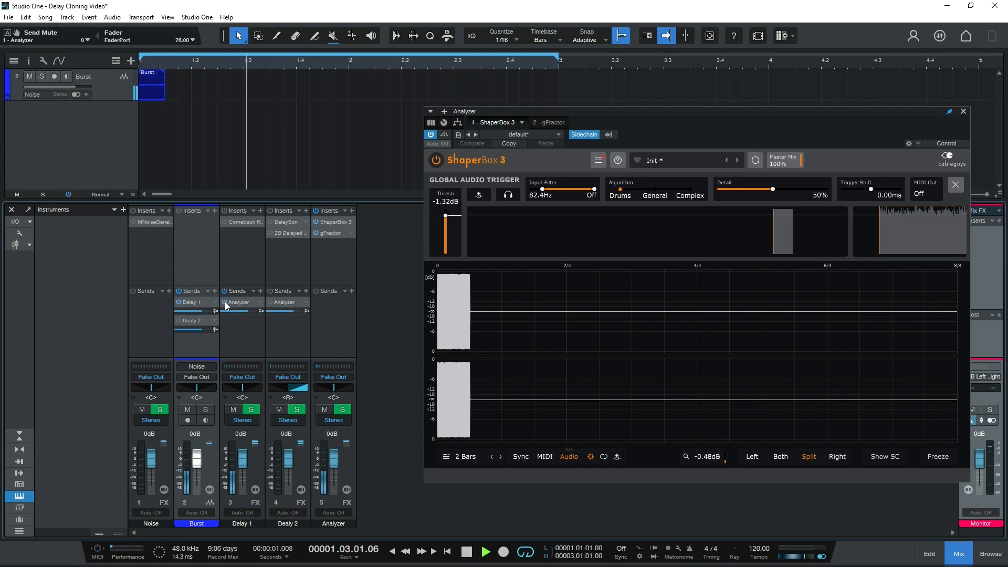
- Enable Comeback Kid on the Delay 1 channel and play the burst to display its echoes
left_click(227, 221)
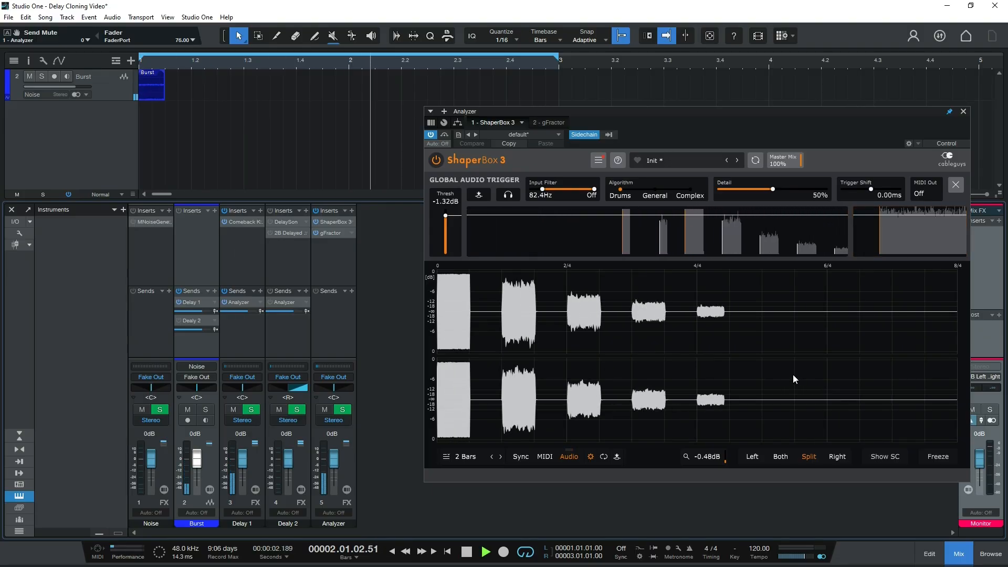
key("space")
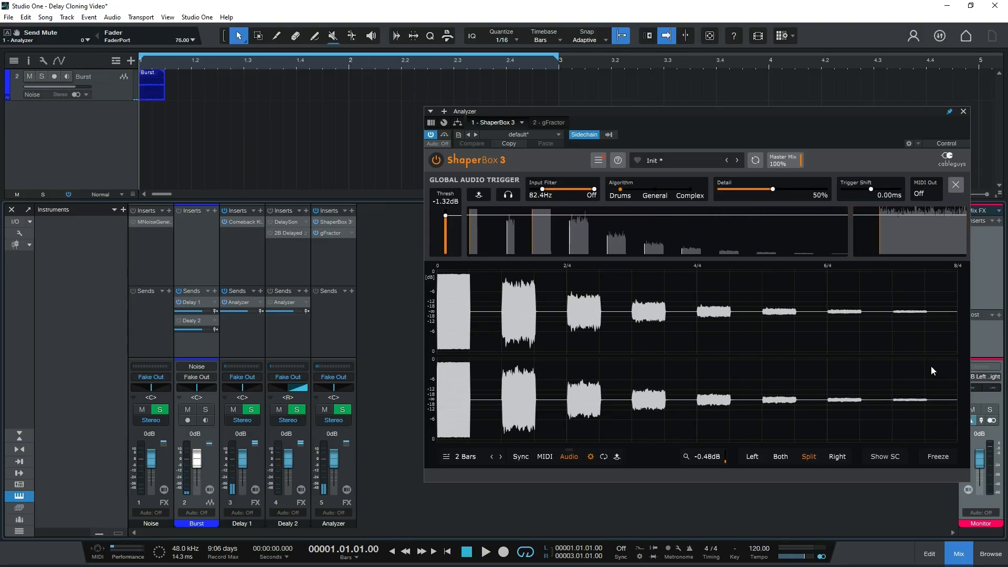
- Try Comeback Kid's Ping-Pong mode on Delay 1 and play the burst to view its echoes per channel
left_click(244, 222)
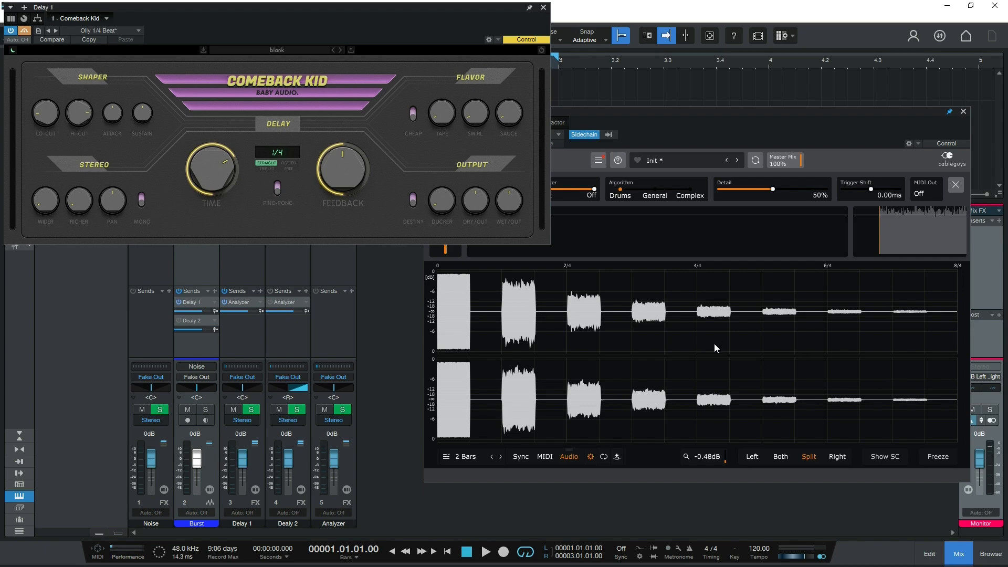
left_click(277, 188)
key("space")
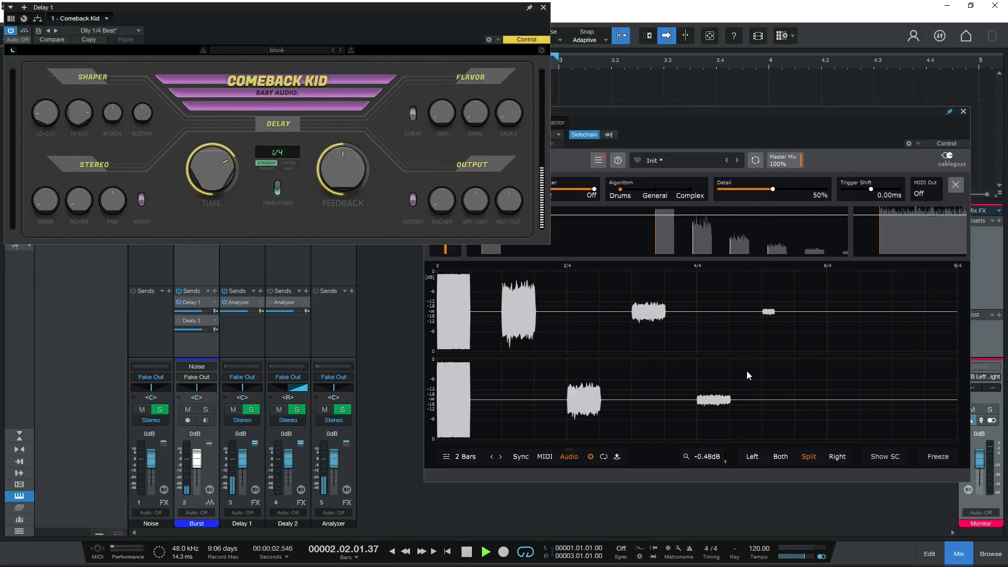
key("space")
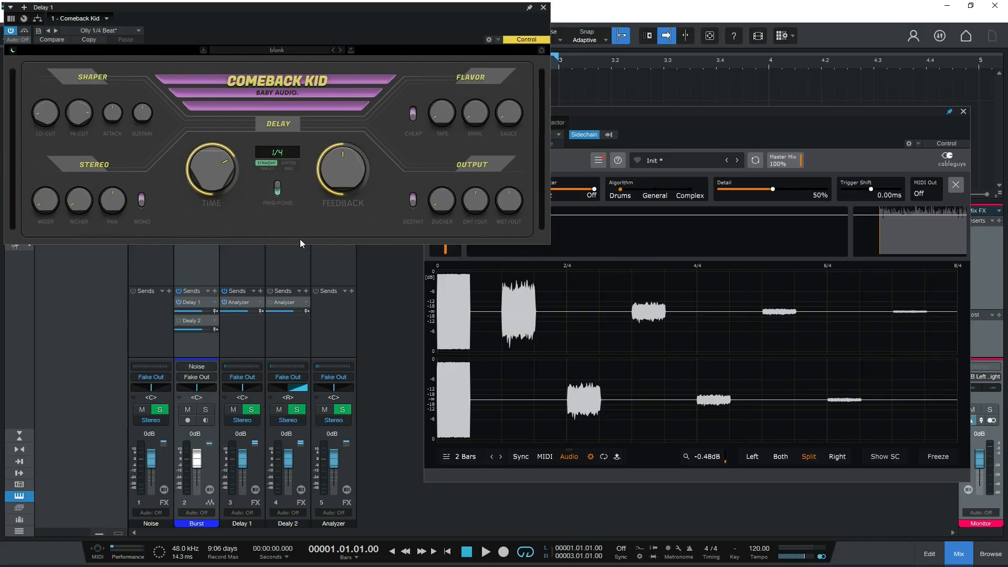
left_click(544, 7)
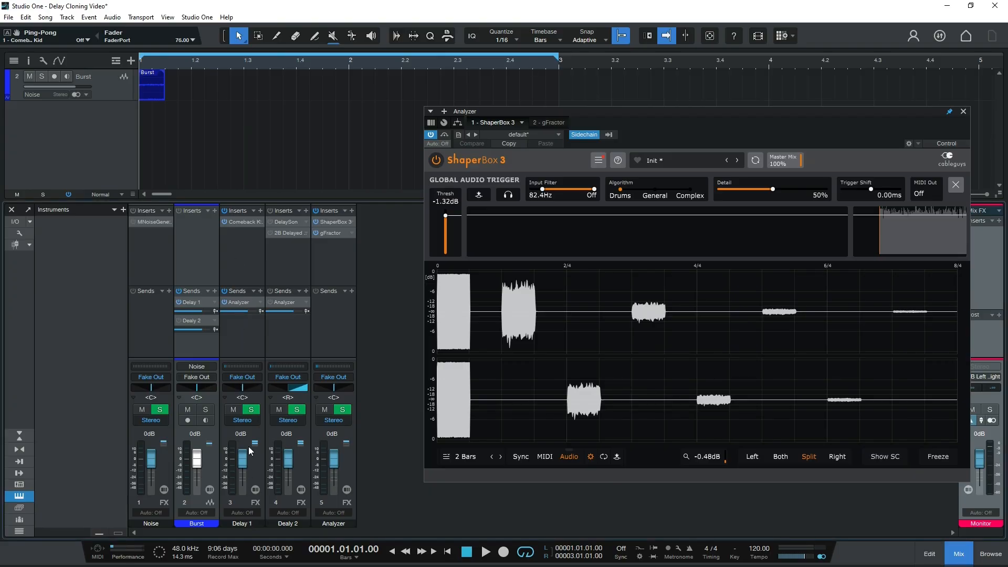
- Pan the Delay 1 channel fully left and play the burst to check its echoes in the oscilloscope
left_click_drag(242, 388, 217, 388)
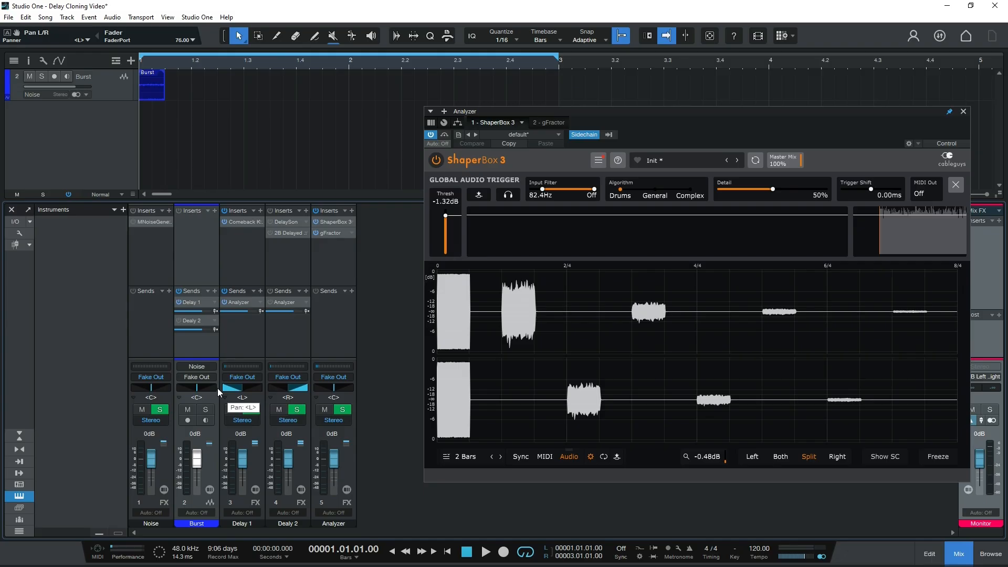
key("space")
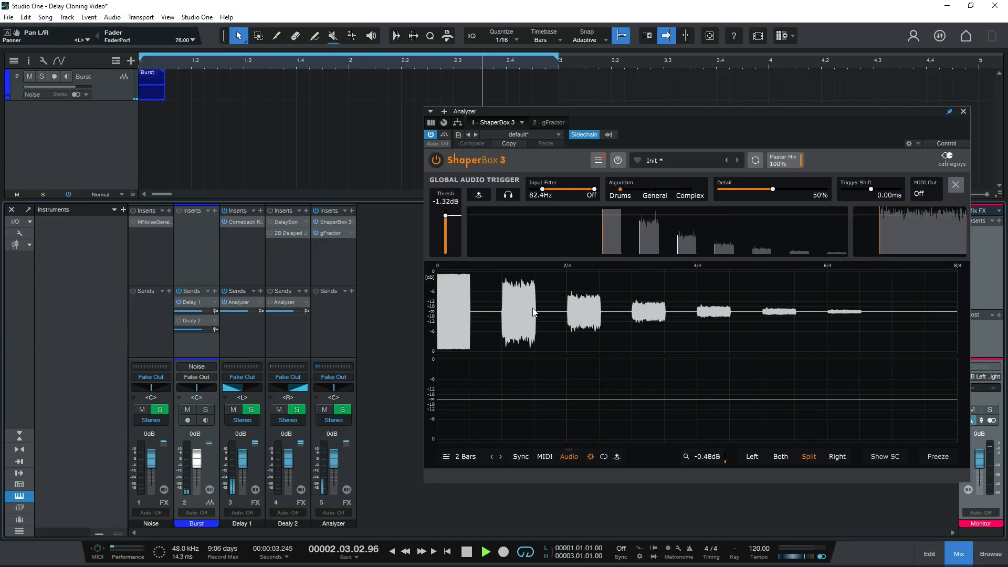
key("space")
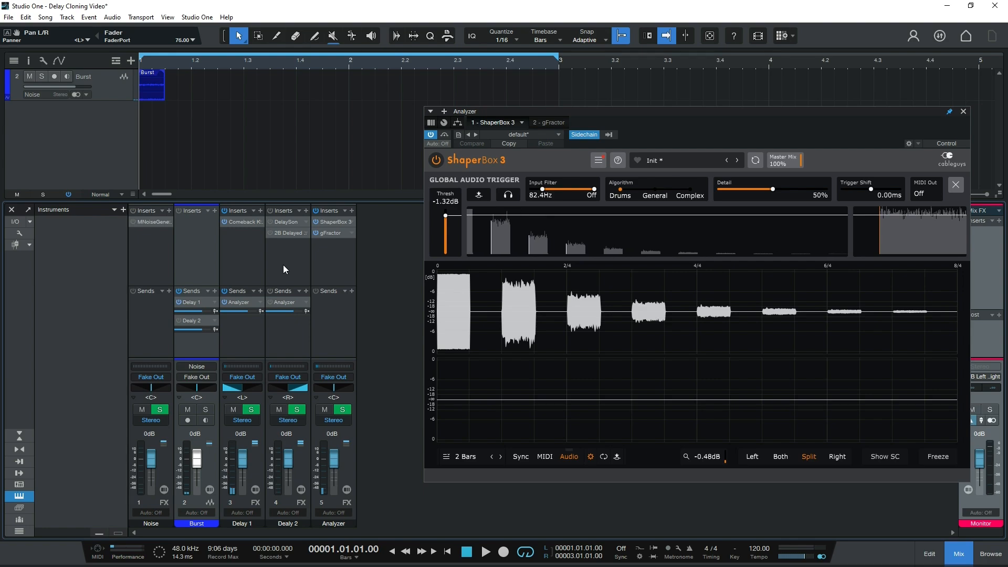
- Enable DelaySon on Dealy 2, activate Burst's Dealy 2 send and Dealy 2's Analyzer send, and play both delays together
left_click(283, 222)
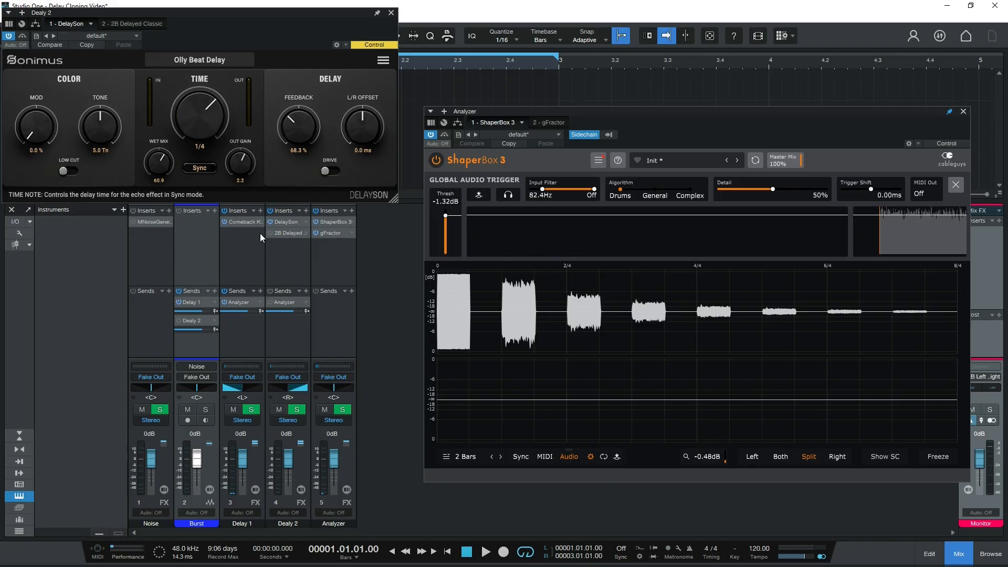
left_click(181, 320)
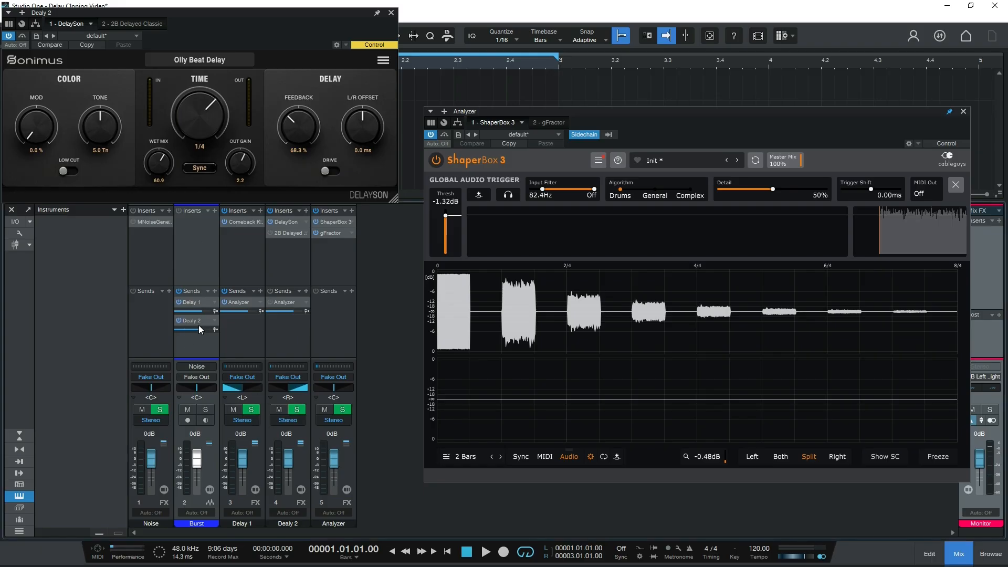
left_click(271, 302)
key("space")
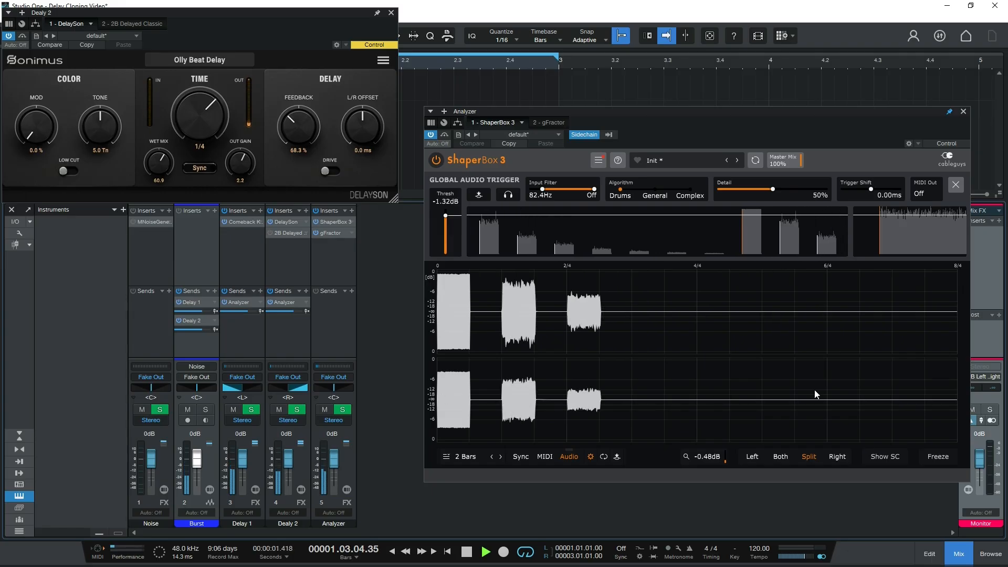
- Overlay both channels in ShaperBox 3's oscilloscope and replay the burst to compare the two delays
key("space")
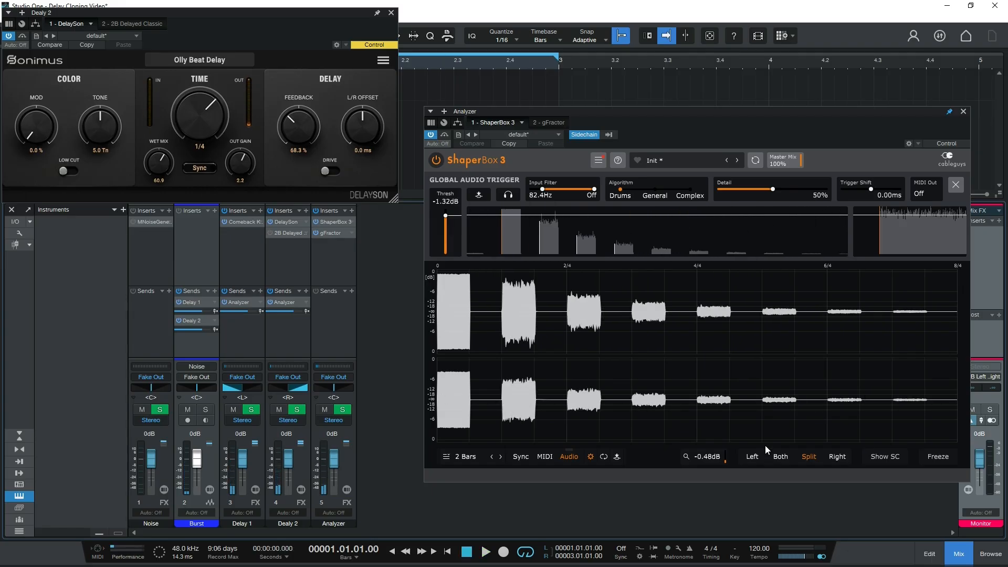
left_click(773, 456)
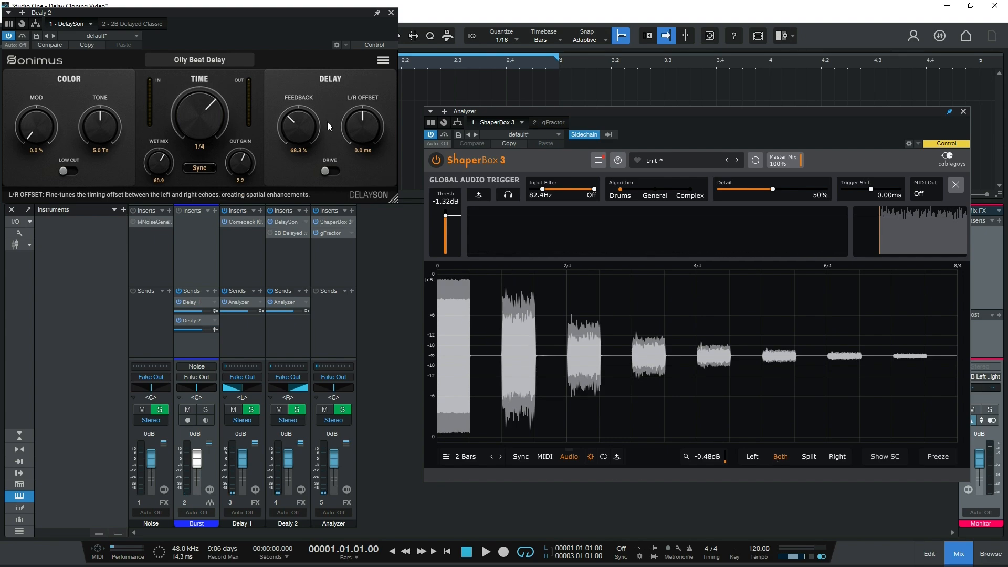
key("space")
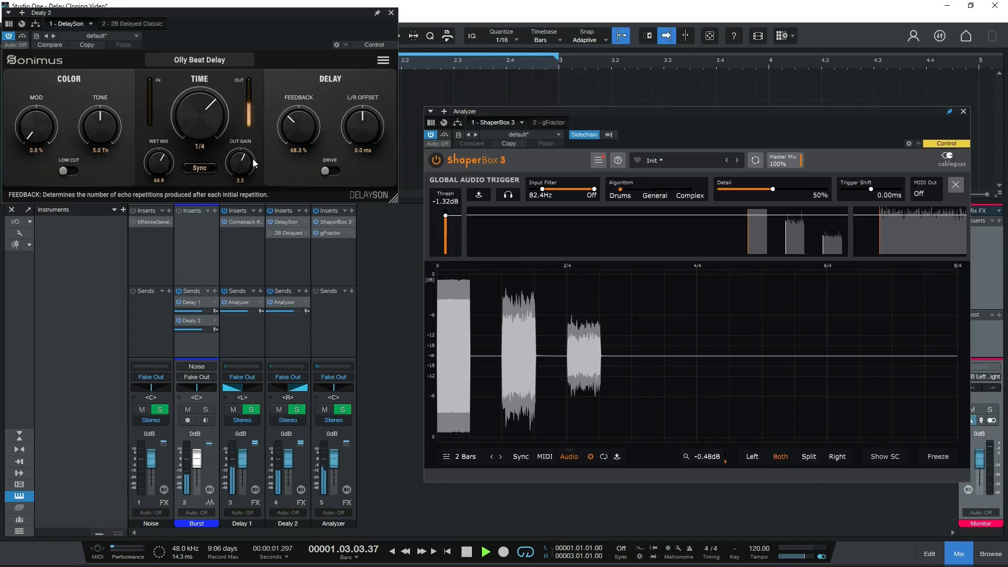
- Set DelaySon's Out Gain to 3.5 and Wet Mix to 61.9 while replaying the burst to match the echo levels
mouse_move(252, 160)
left_mouse_down()
mouse_move(253, 132)
mouse_move(254, 143)
left_mouse_up()
key("space")
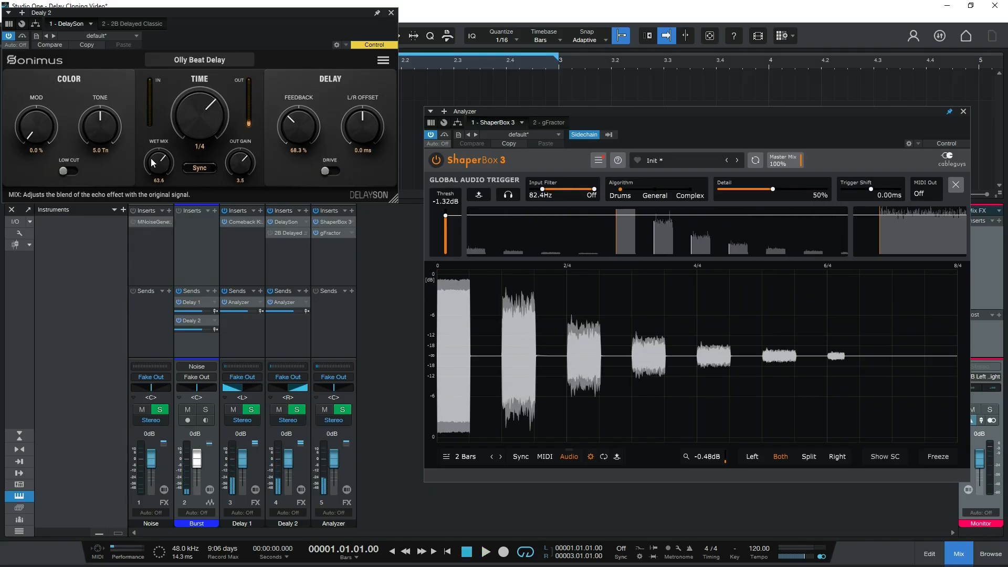
left_click_drag(151, 159, 149, 139)
key("space")
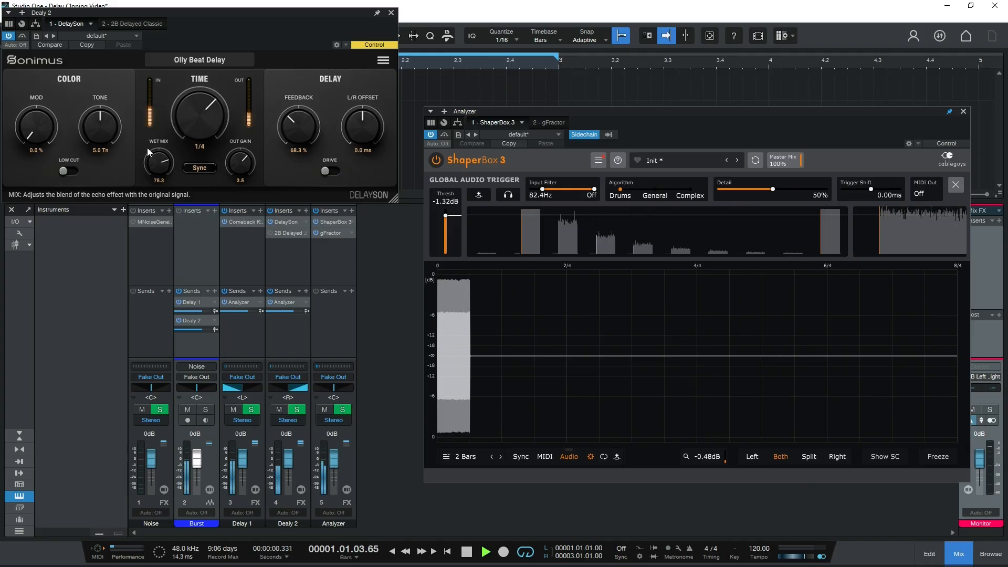
left_click_drag(147, 147, 148, 166)
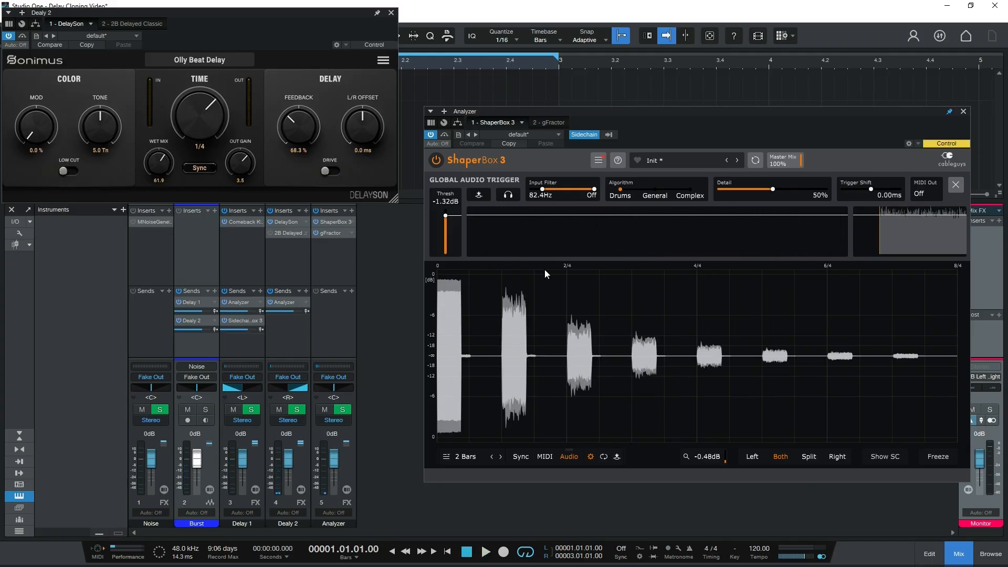
- Replace the ShaperBox 3 view with gFractor on the Analyzer channel and play the burst to compare the echoes in its scope
left_click(963, 112)
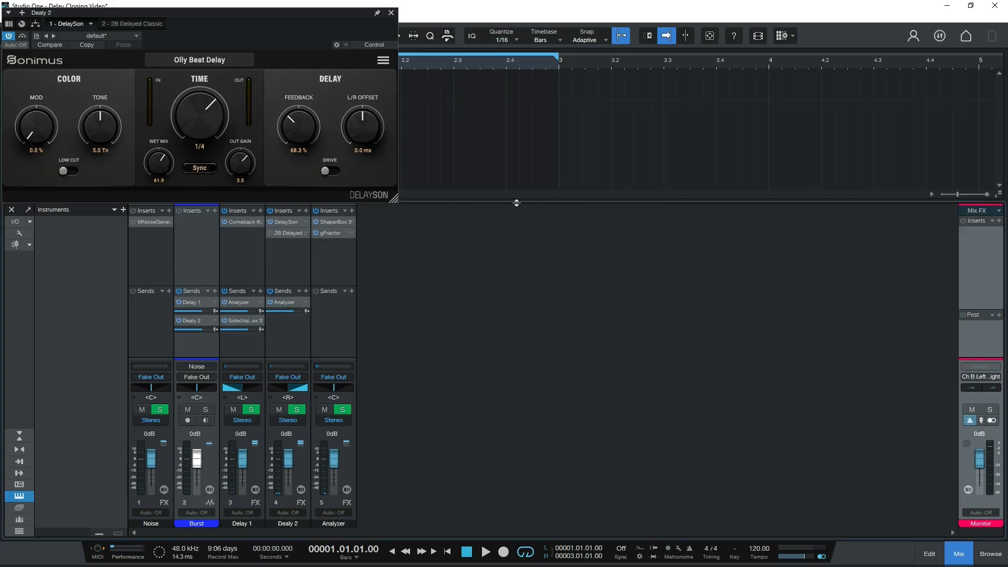
left_click(331, 235)
key("space")
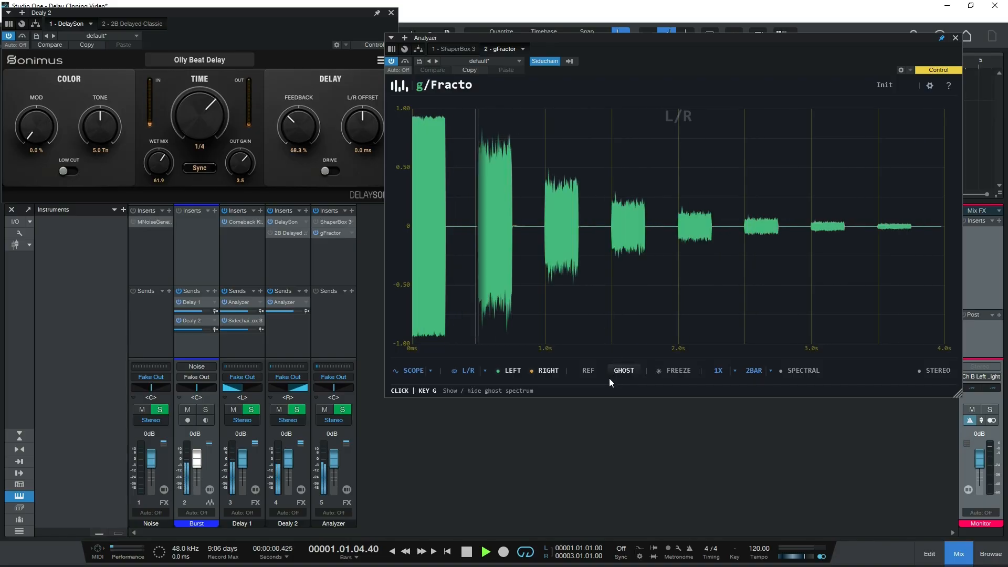
key("space")
key("space")
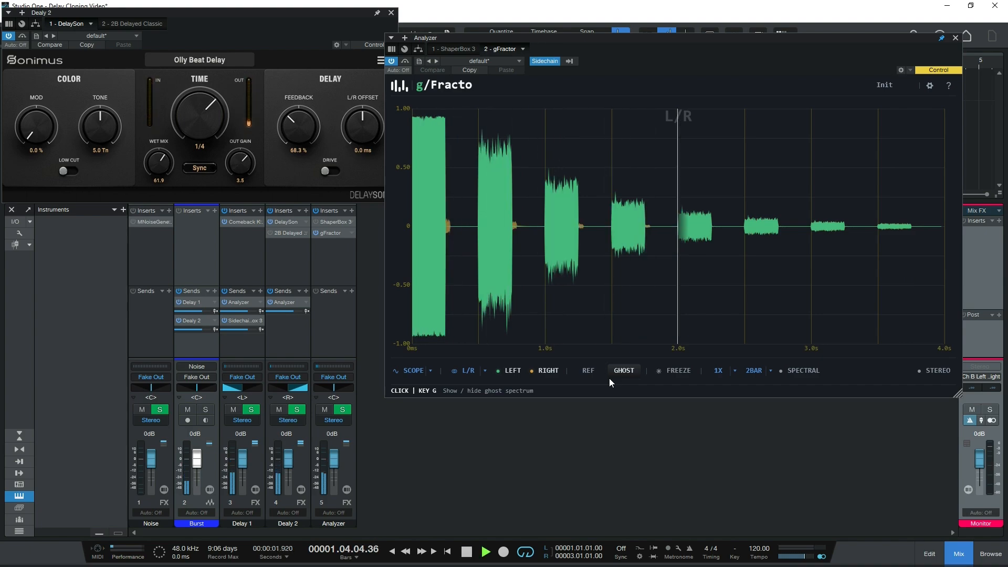
key("space")
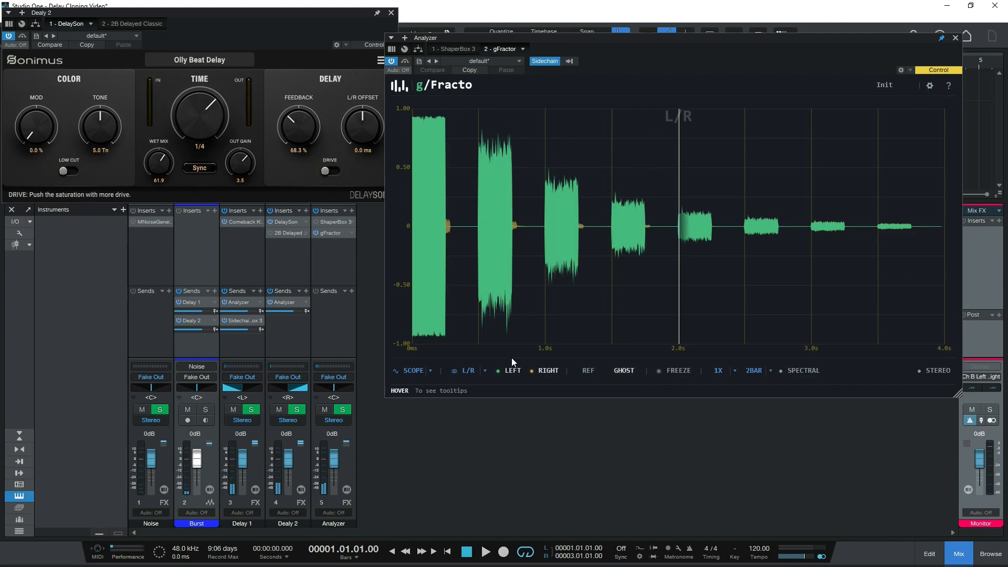
- Check gFractor's time range options, try the 0.75x amplitude scale and return it to 1x
left_click(769, 370)
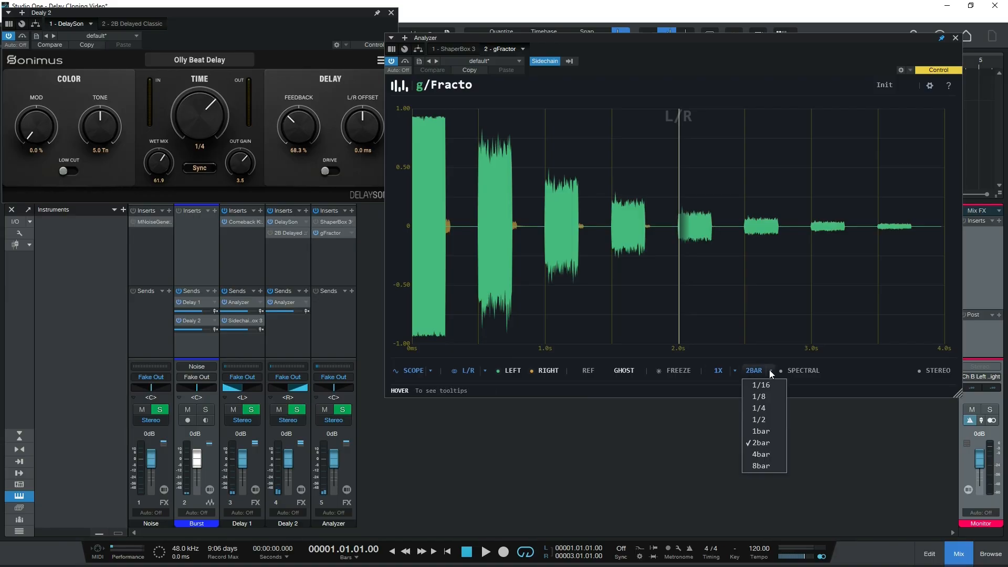
left_click(713, 390)
left_click(736, 371)
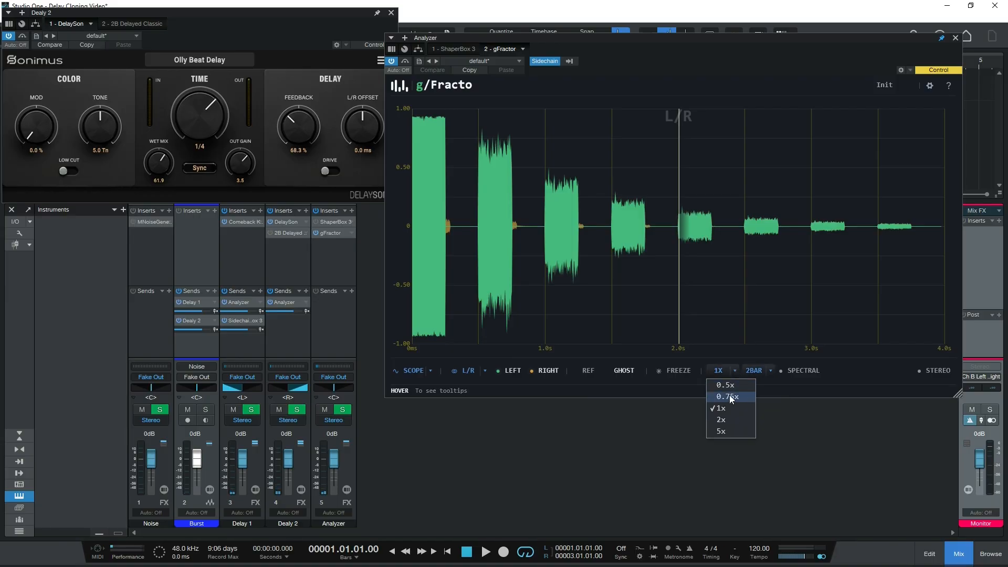
left_click(729, 397)
left_click(734, 371)
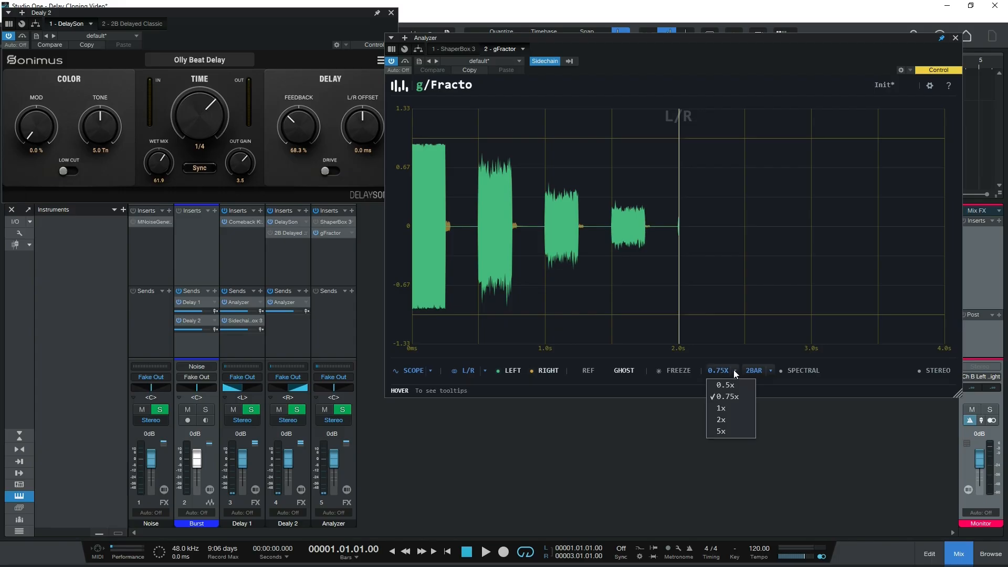
left_click(726, 407)
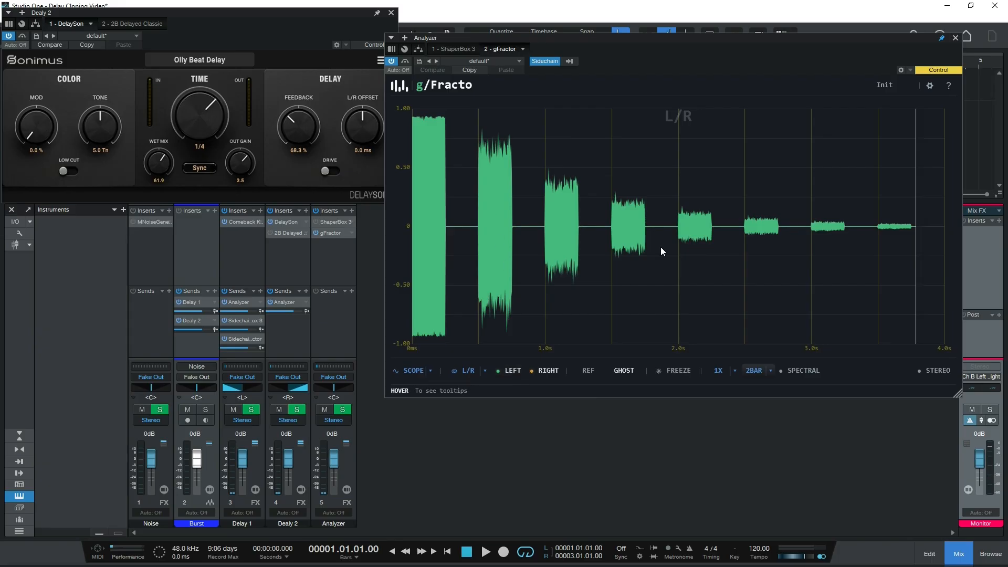
- Hide and restore gFractor's Left and Right traces in turn to view each delay separately
left_click(512, 370)
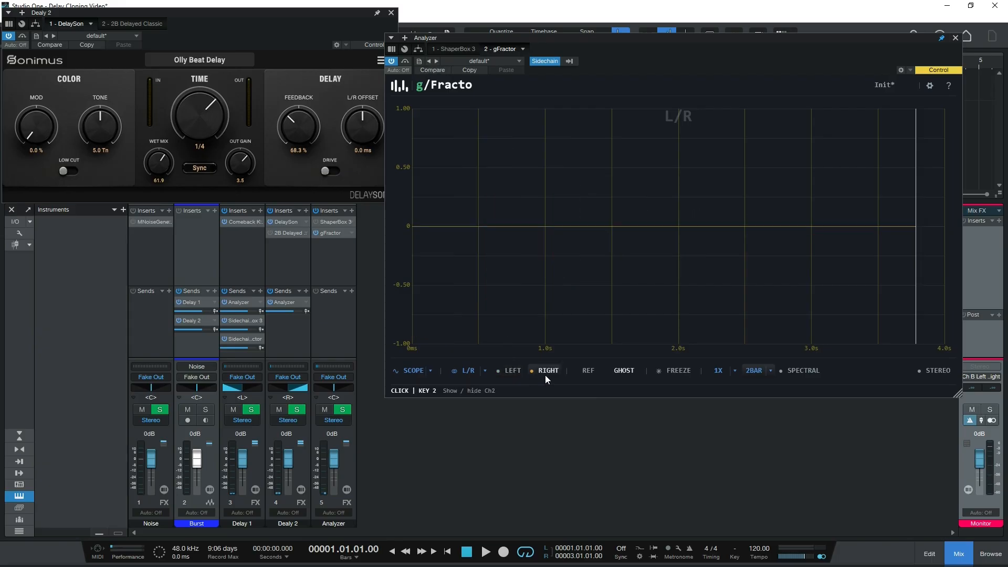
left_click(514, 370)
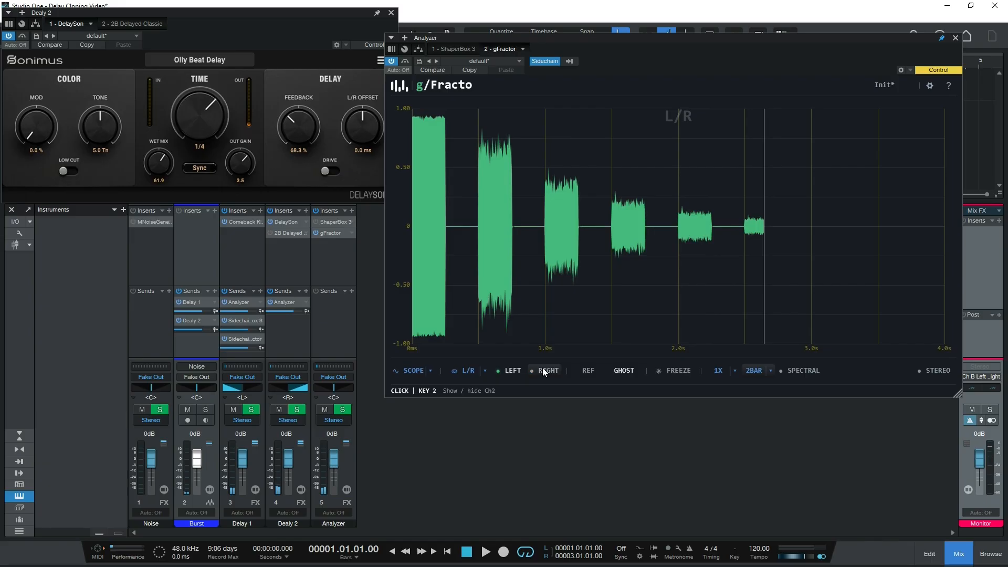
left_click(546, 370)
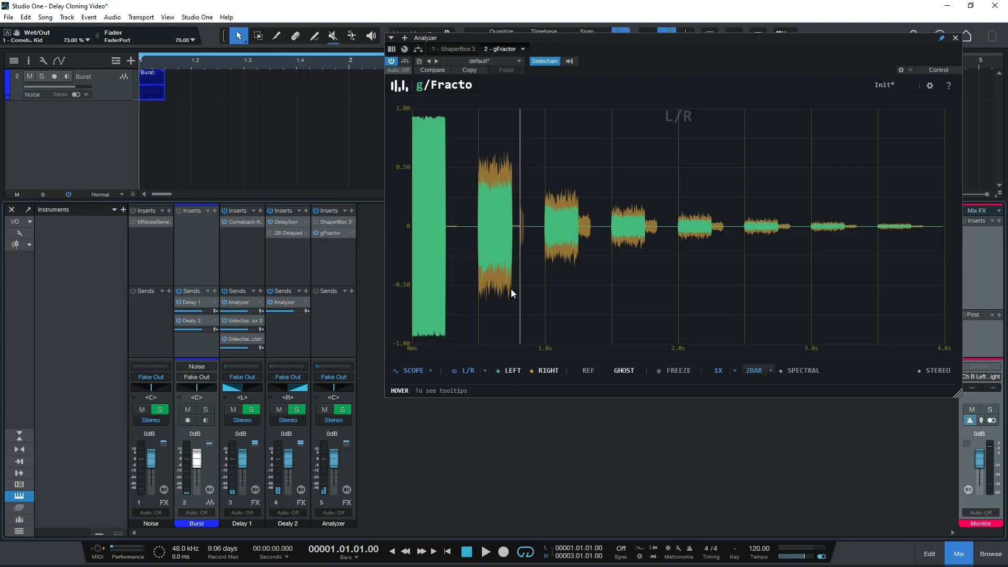
- Bring up 2B Delayed Classic on Dealy 2 in place of DelaySon and play the burst through it
double_click(288, 233)
left_click_drag(230, 10, 215, 93)
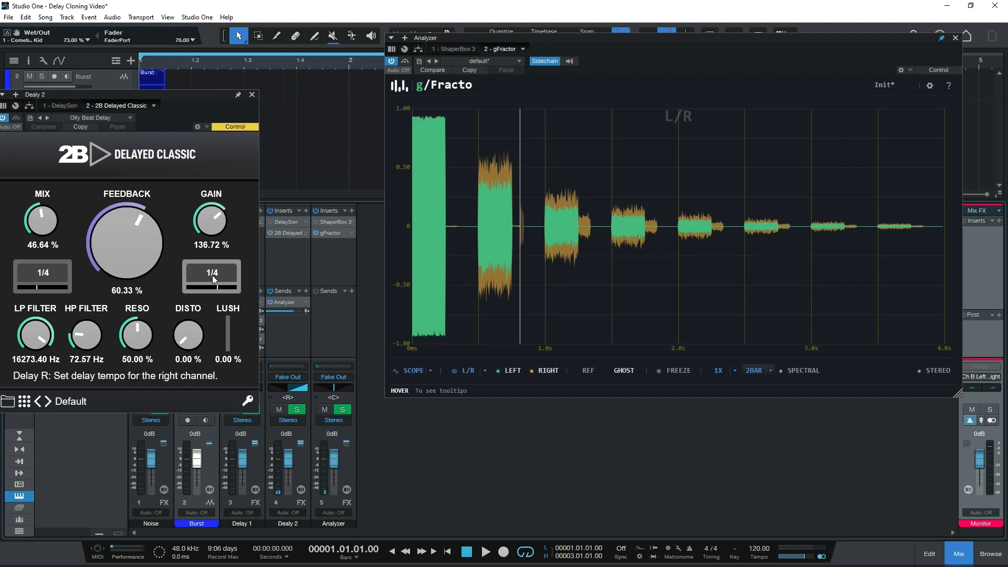
key("space")
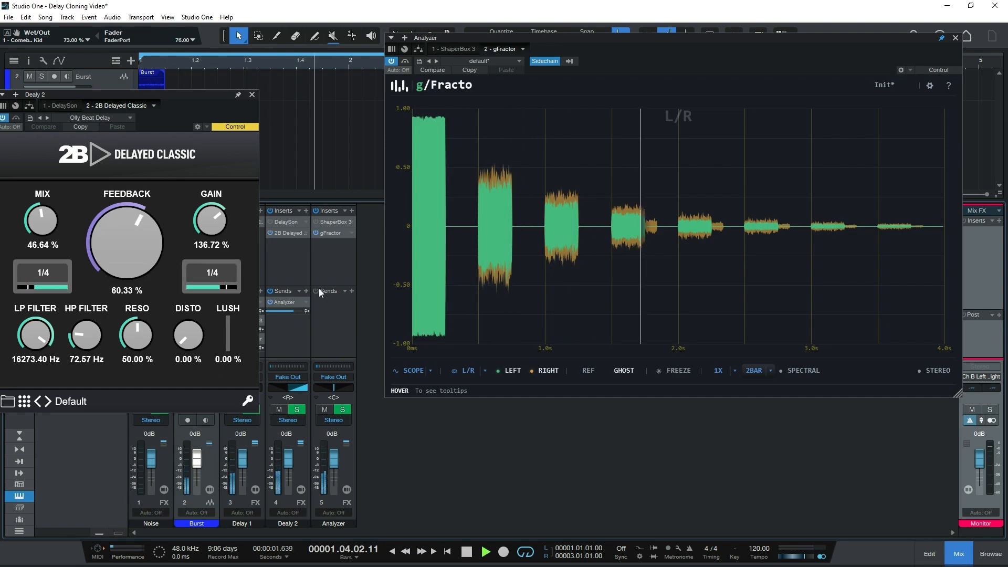
- Hide gFractor's Left trace and lower 2B Delayed Classic's Mix while watching the right channel's echoes
left_click(512, 371)
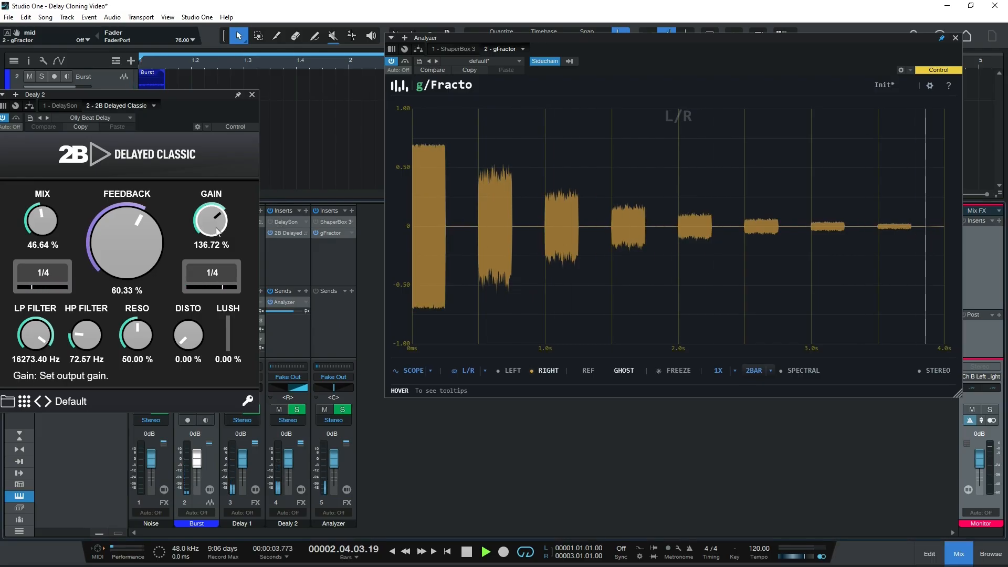
left_click_drag(37, 220, 36, 235)
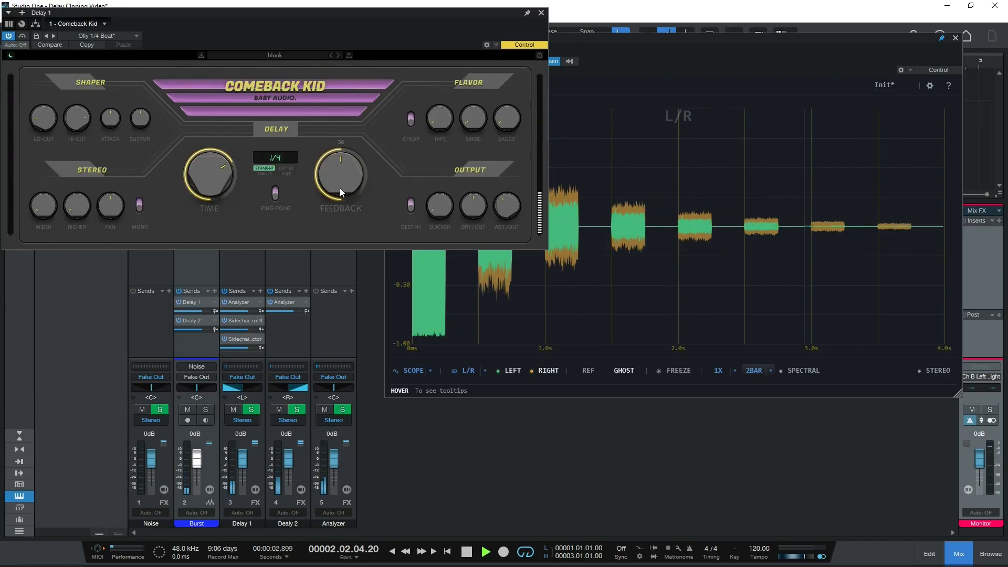
- Try a much lower Feedback on Comeback Kid during playback and return it to 50%
left_click_drag(339, 180, 357, 228)
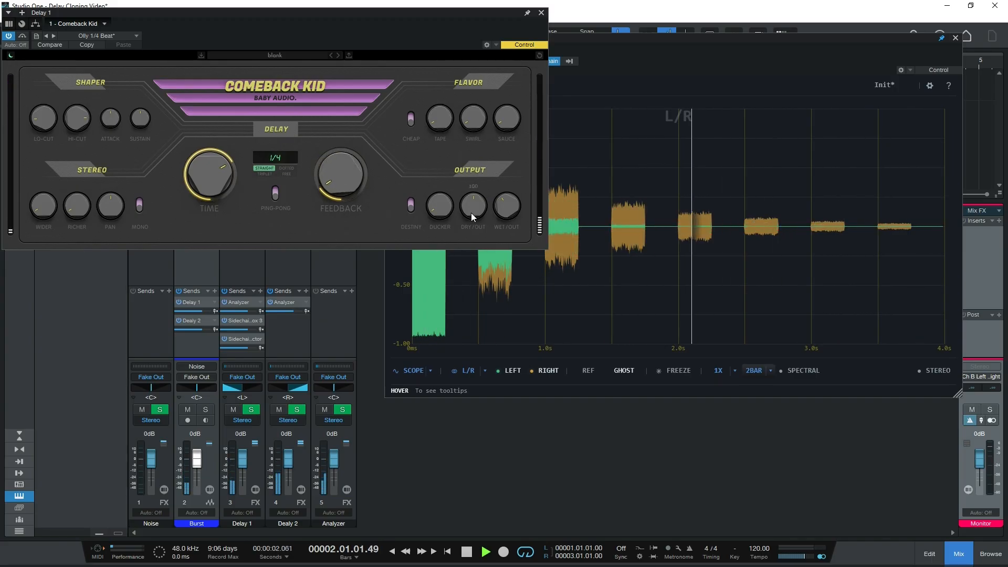
left_click_drag(368, 188, 351, 135)
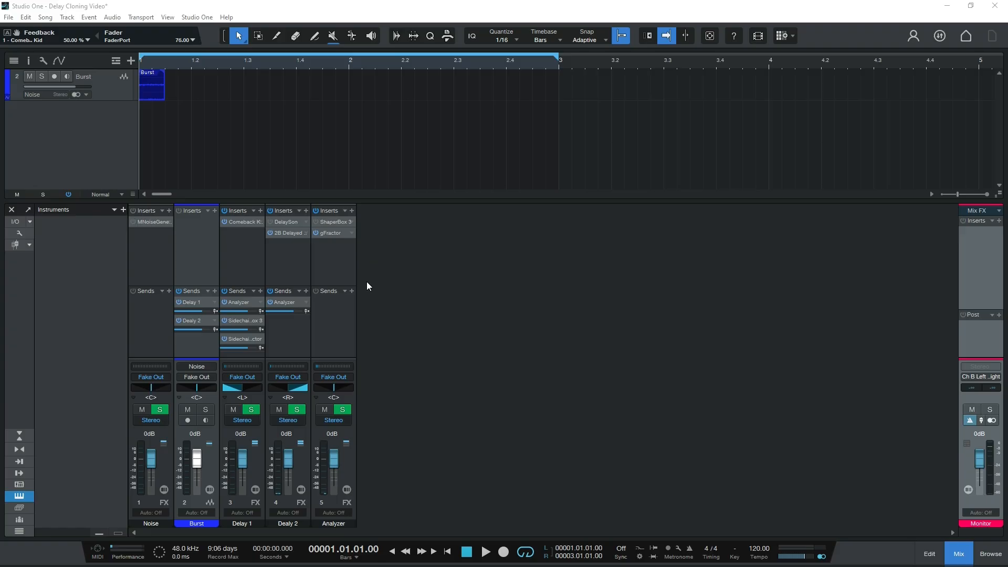
- Review the Global Audio Trigger setup in the Analyzer channel's ShaperBox 3 and close the plugin
left_click(333, 221)
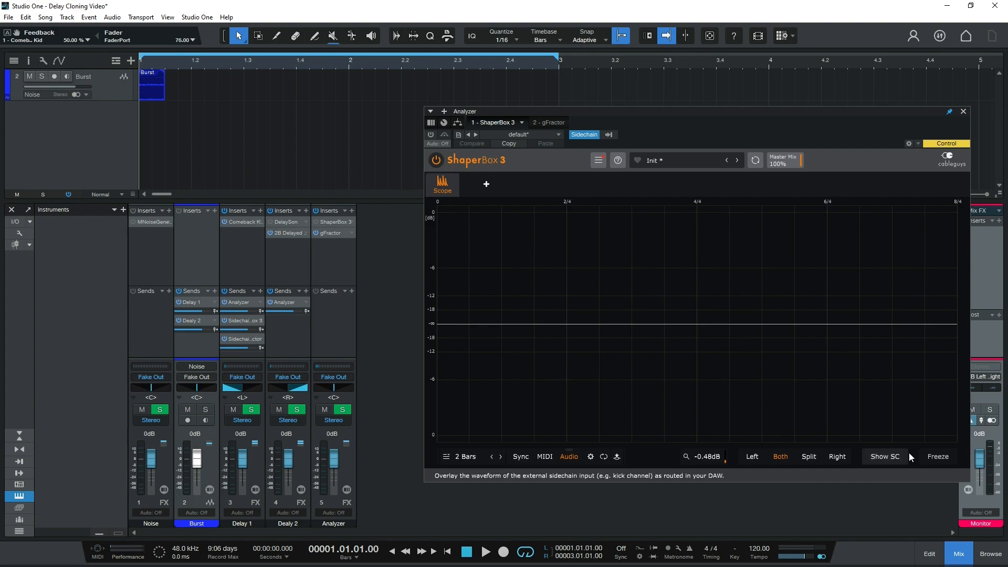
left_click(592, 457)
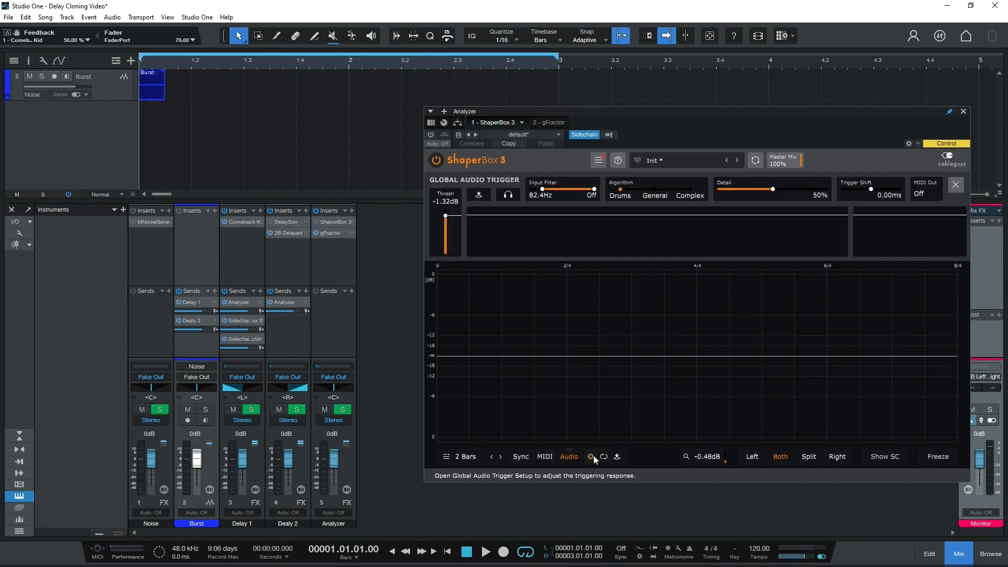
left_click(963, 111)
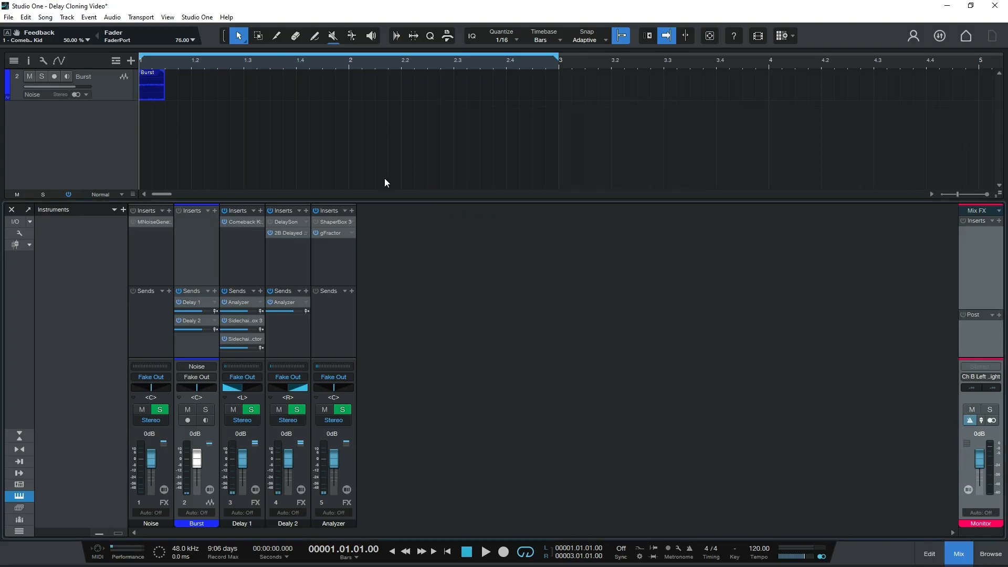
- Open gFractor, look at its spectrum mode, return to scope mode and play the burst
left_click(332, 232)
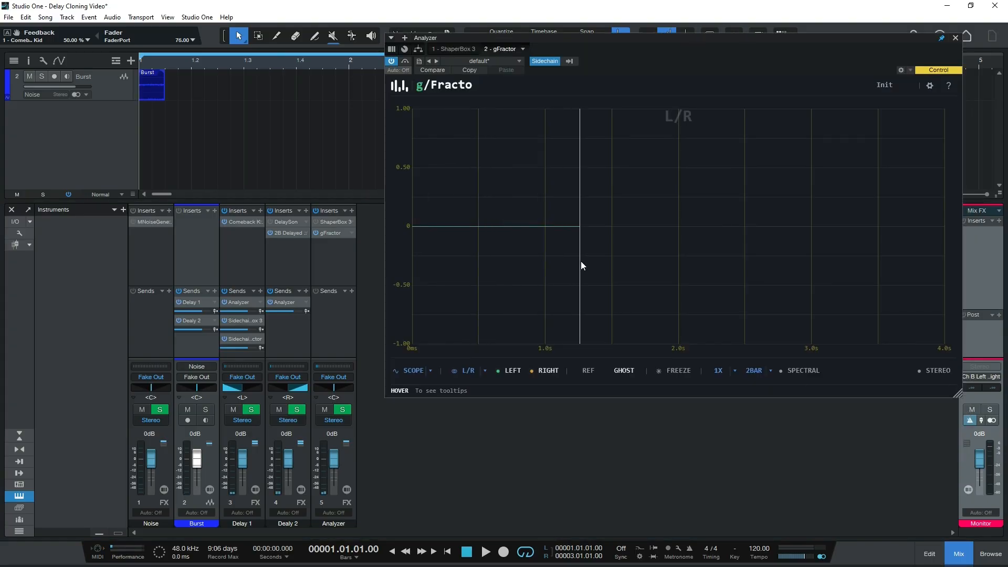
left_click(402, 372)
left_click(409, 383)
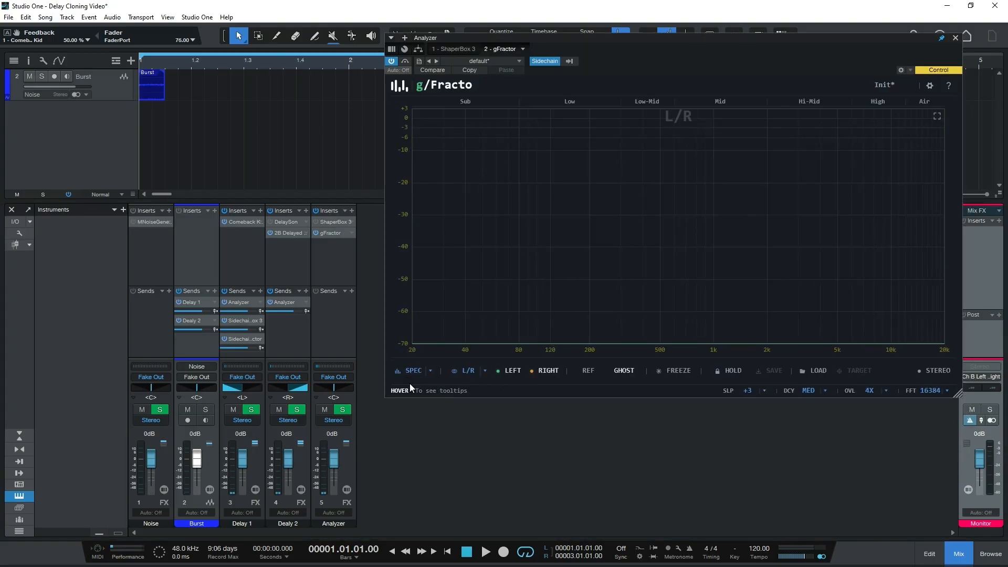
left_click(411, 373)
left_click(413, 395)
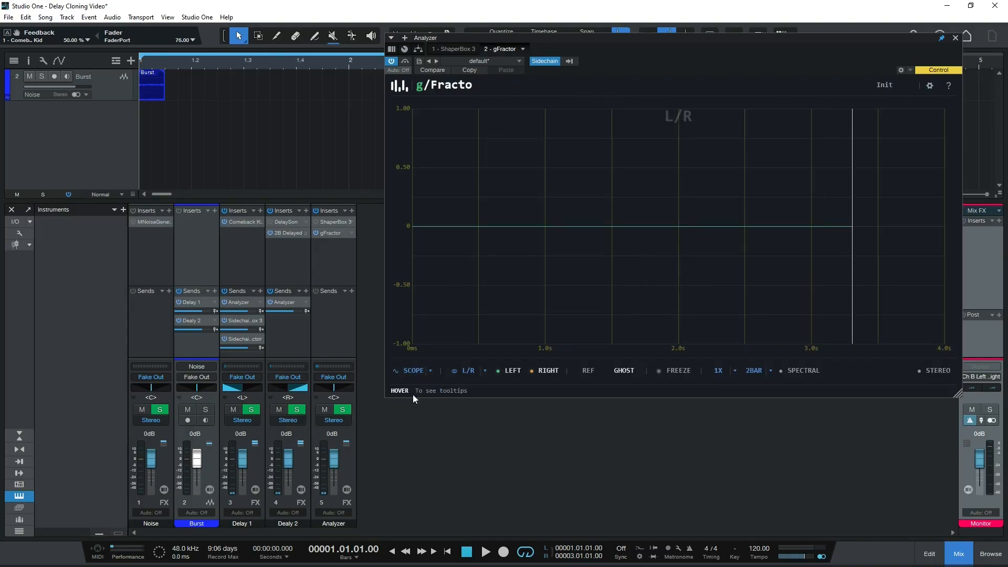
key("space")
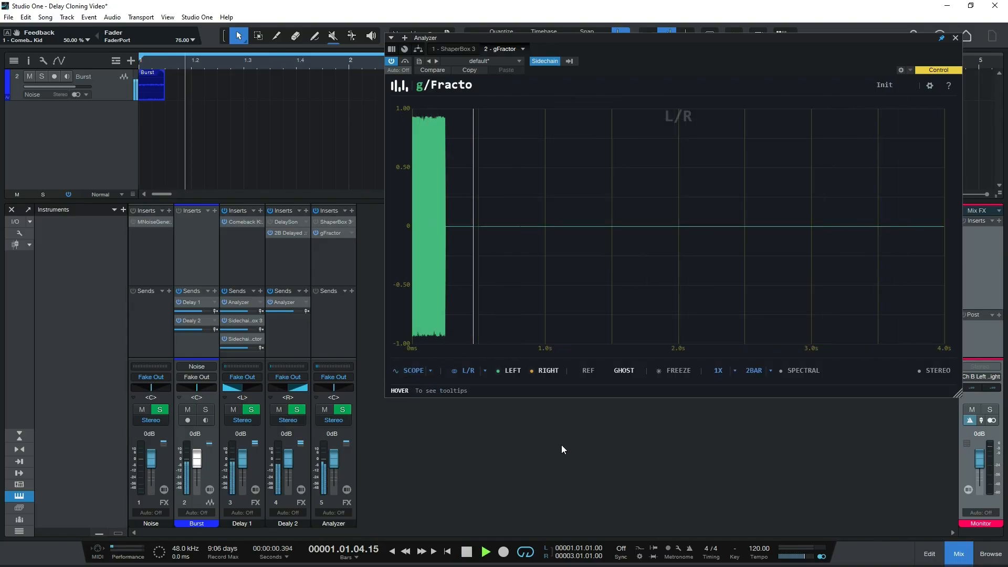